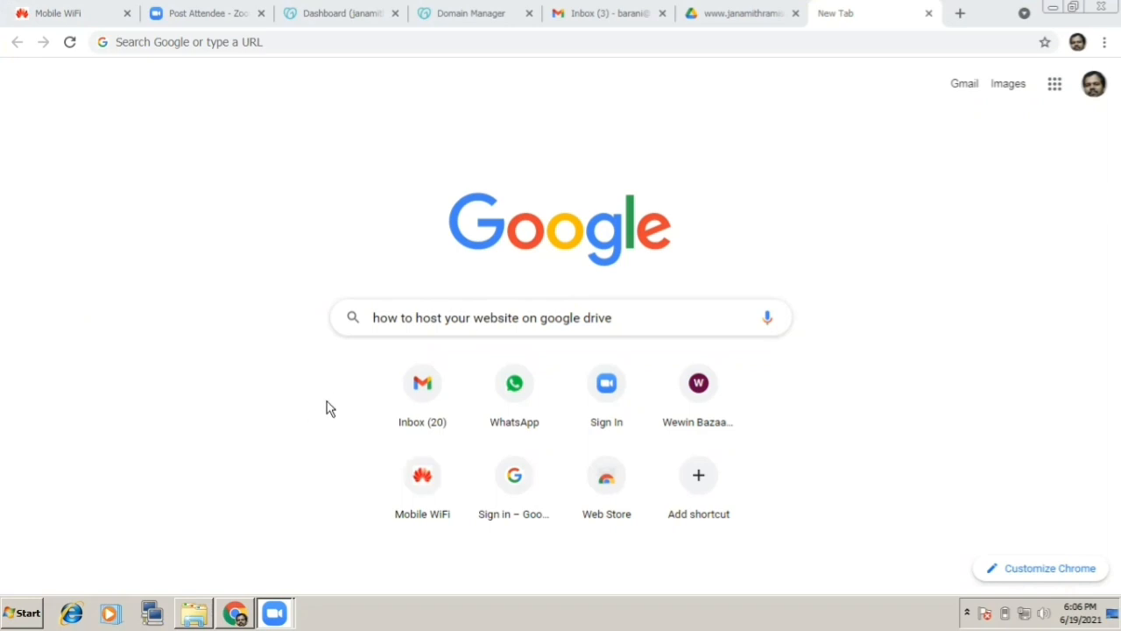
{"action": "left_click", "coordinate": [196, 616]}
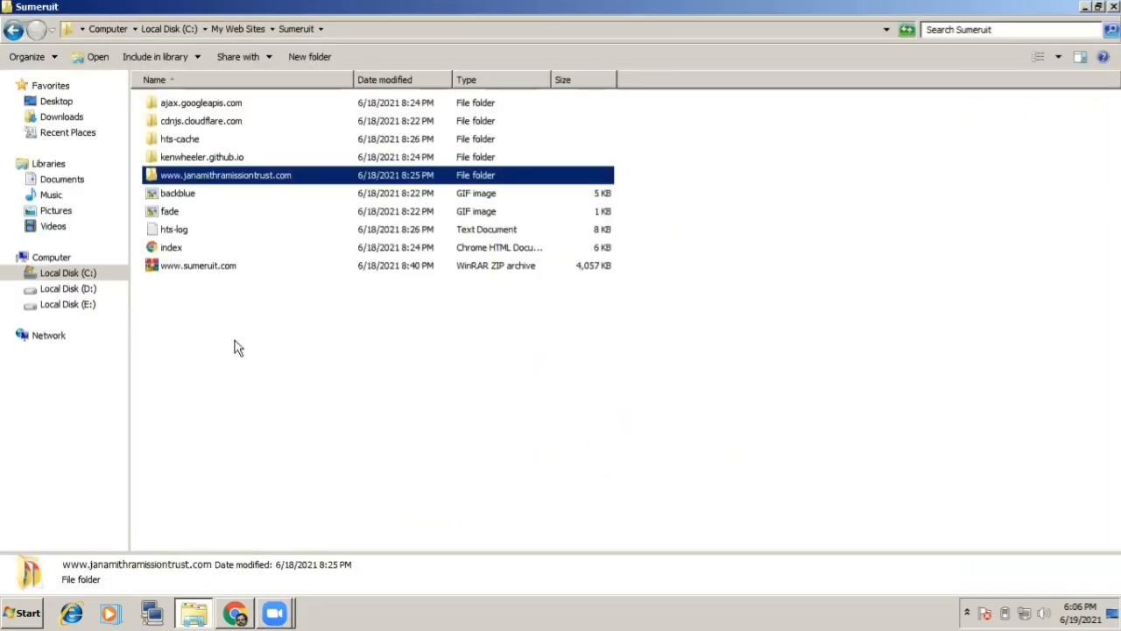
{"action": "double_click", "coordinate": [257, 179]}
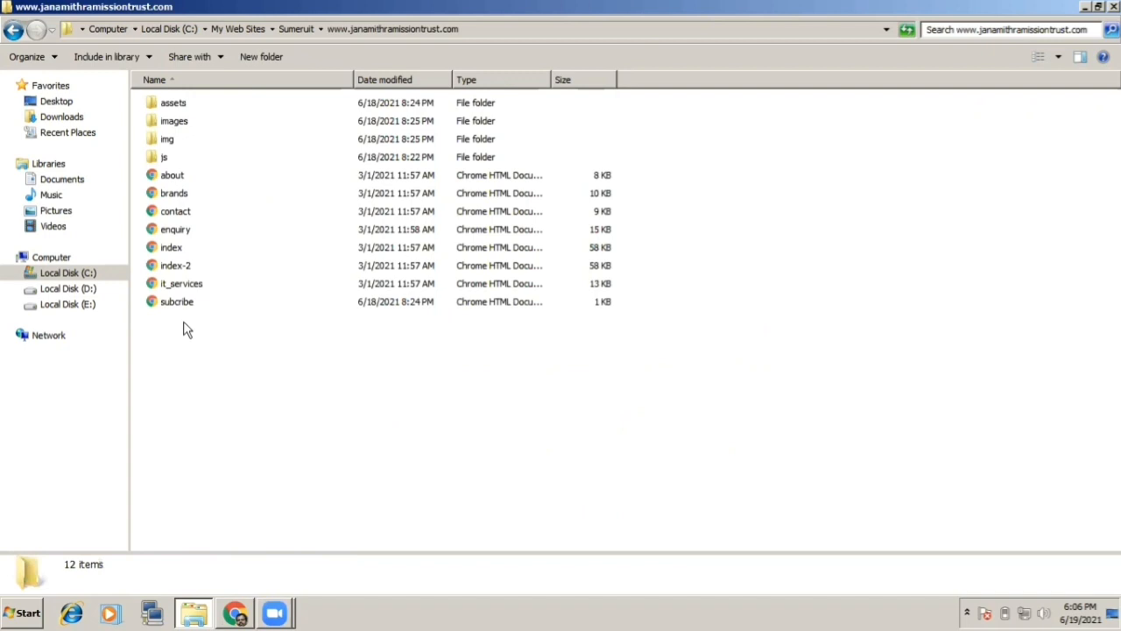
{"action": "double_click", "coordinate": [165, 158]}
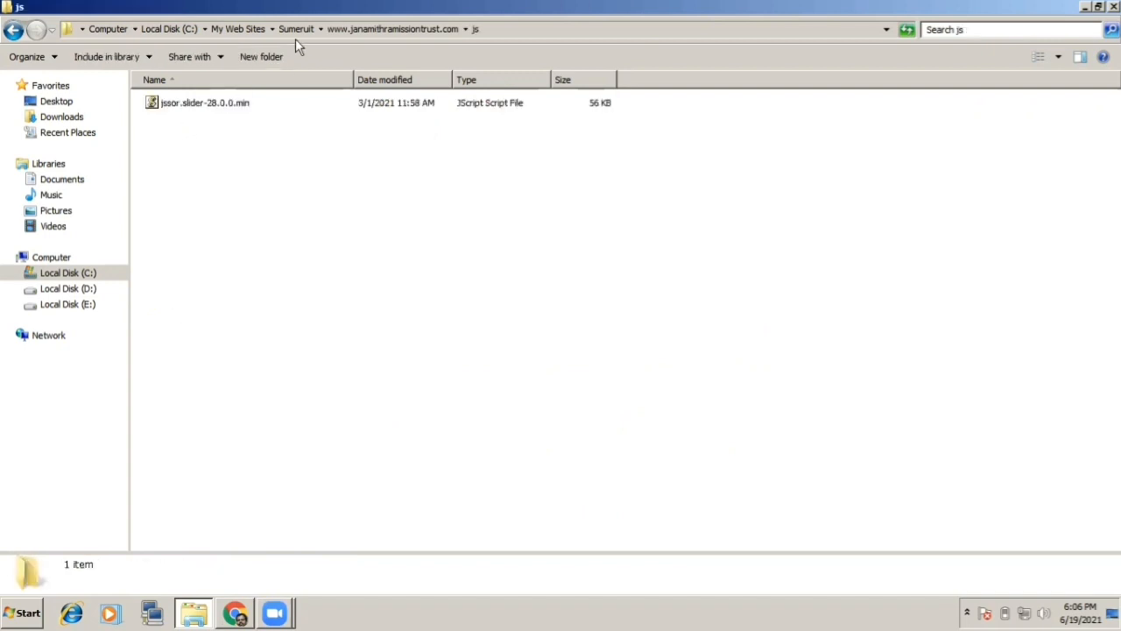
{"action": "left_click", "coordinate": [344, 27]}
{"action": "double_click", "coordinate": [185, 107]}
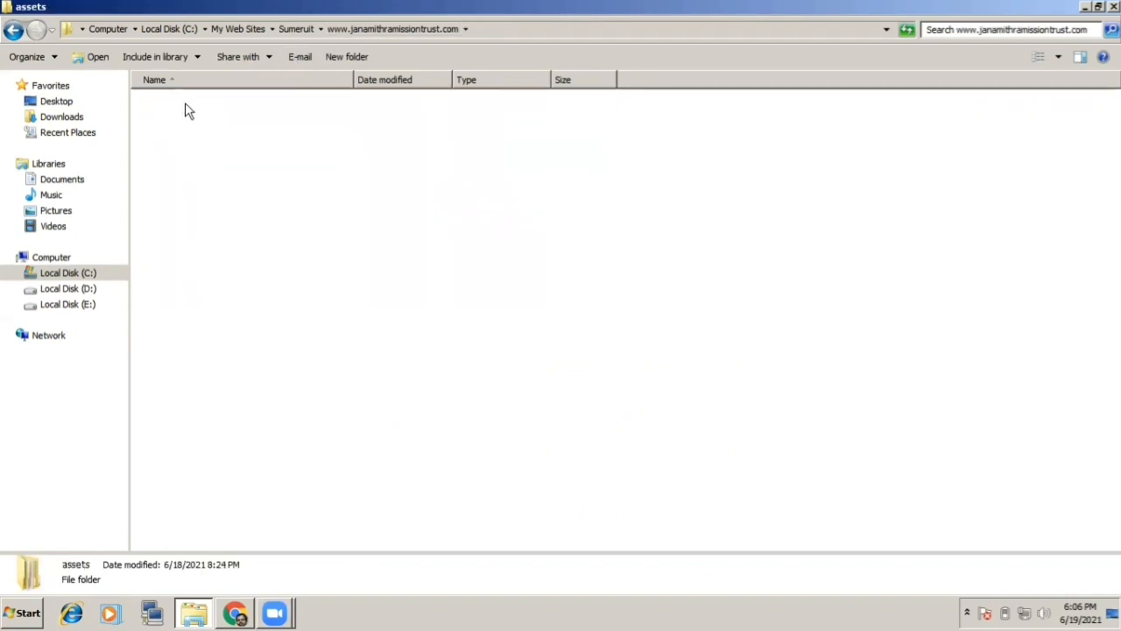
{"action": "double_click", "coordinate": [179, 105]}
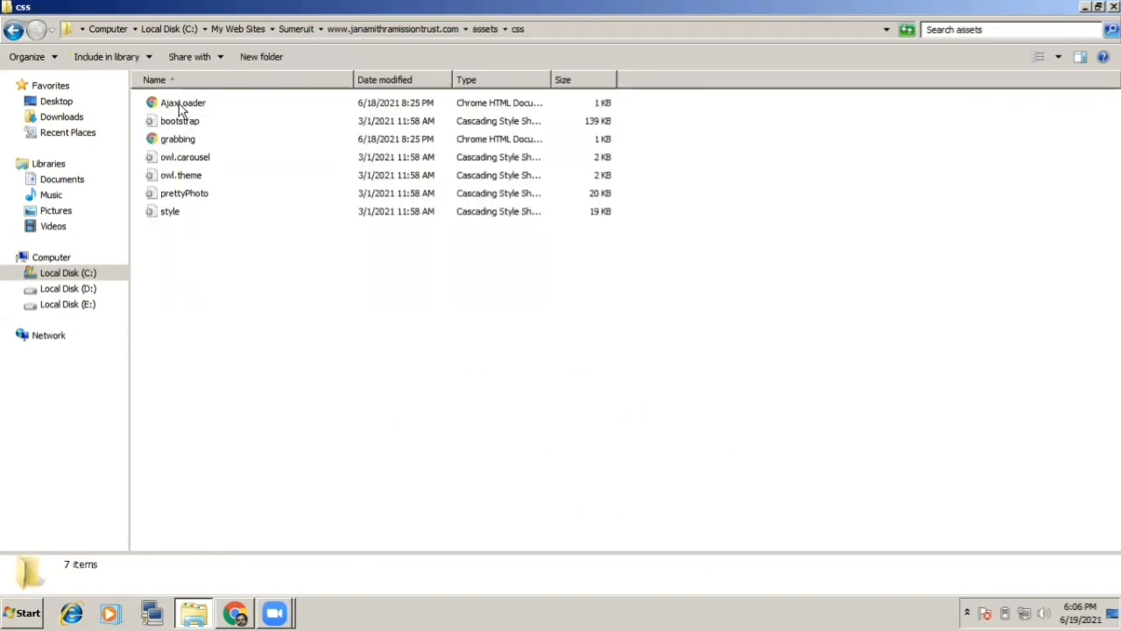
{"action": "left_click", "coordinate": [382, 30]}
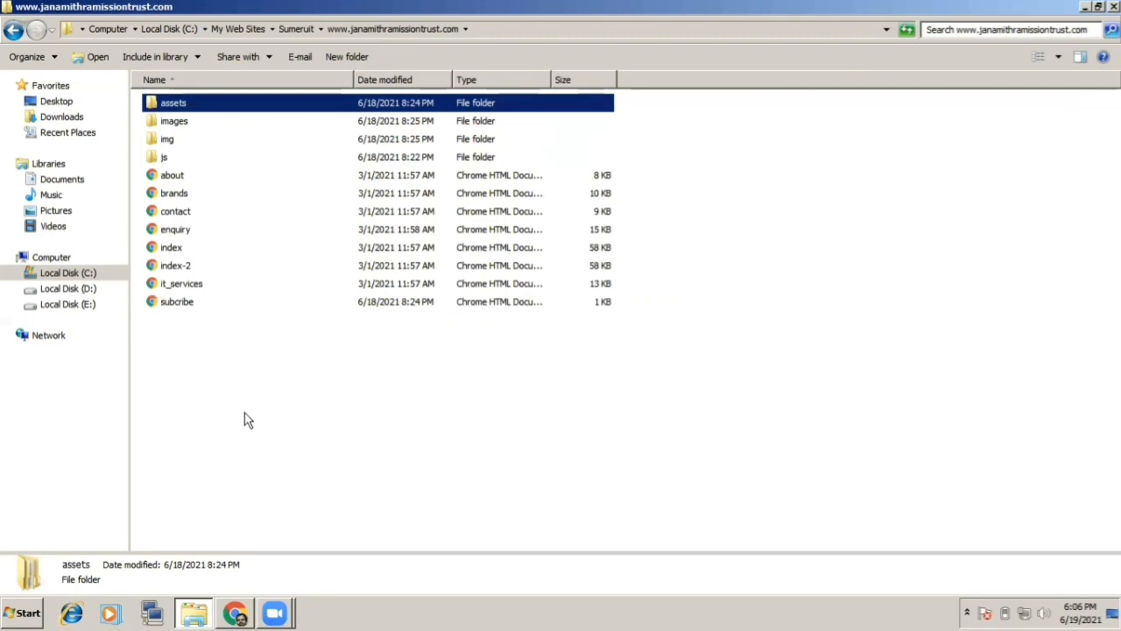
{"action": "mouse_move", "coordinate": [191, 614]}
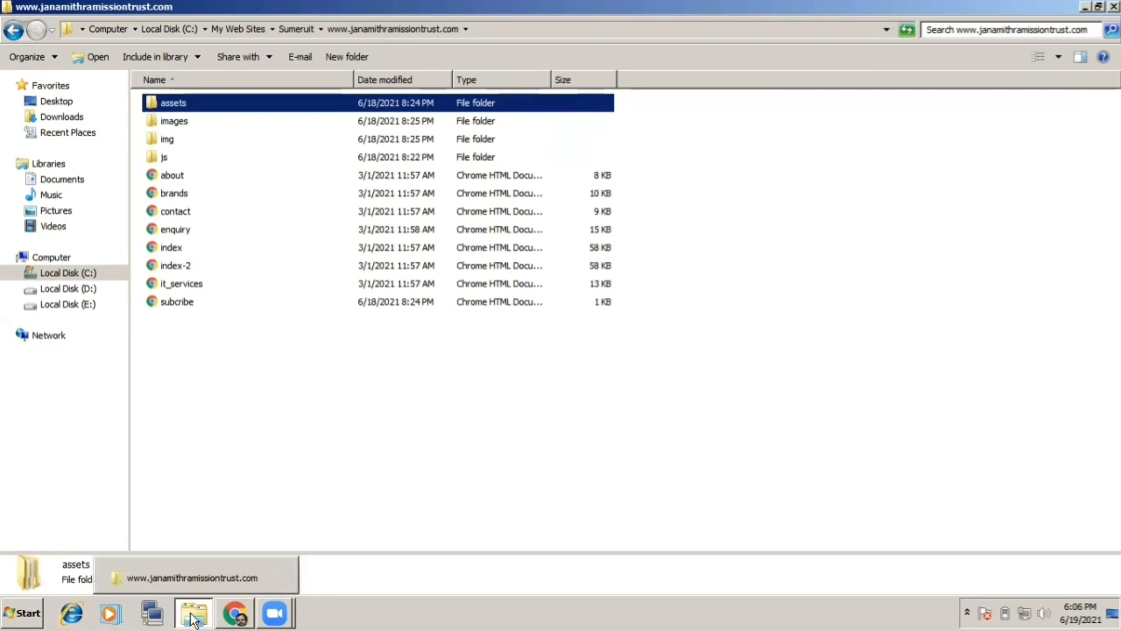
{"action": "left_click", "coordinate": [235, 614]}
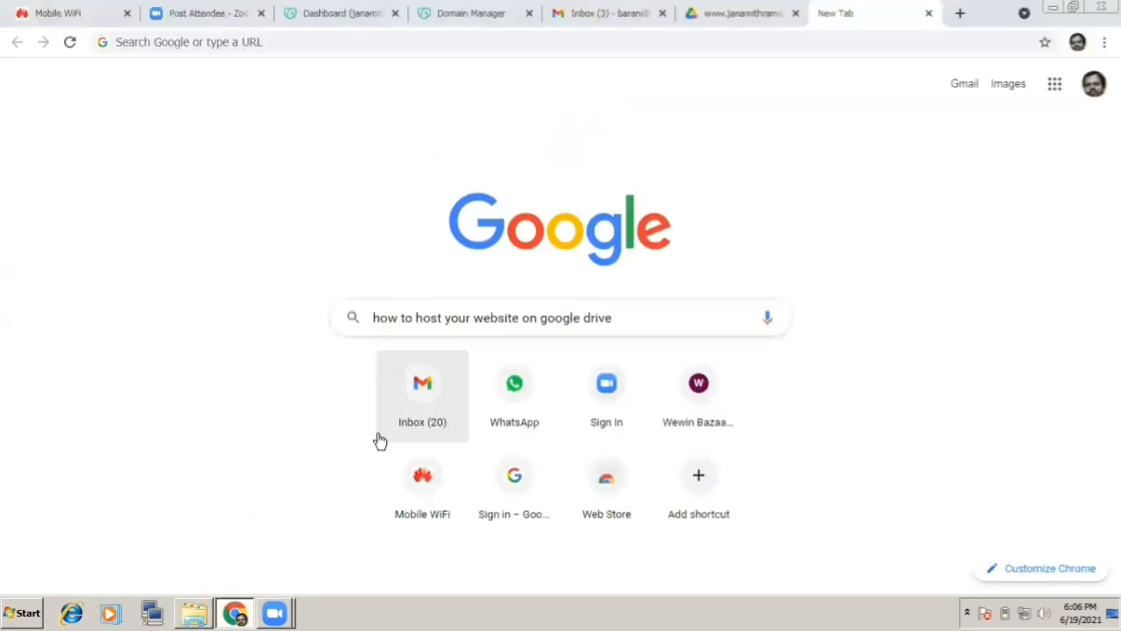
{"action": "left_click", "coordinate": [607, 15]}
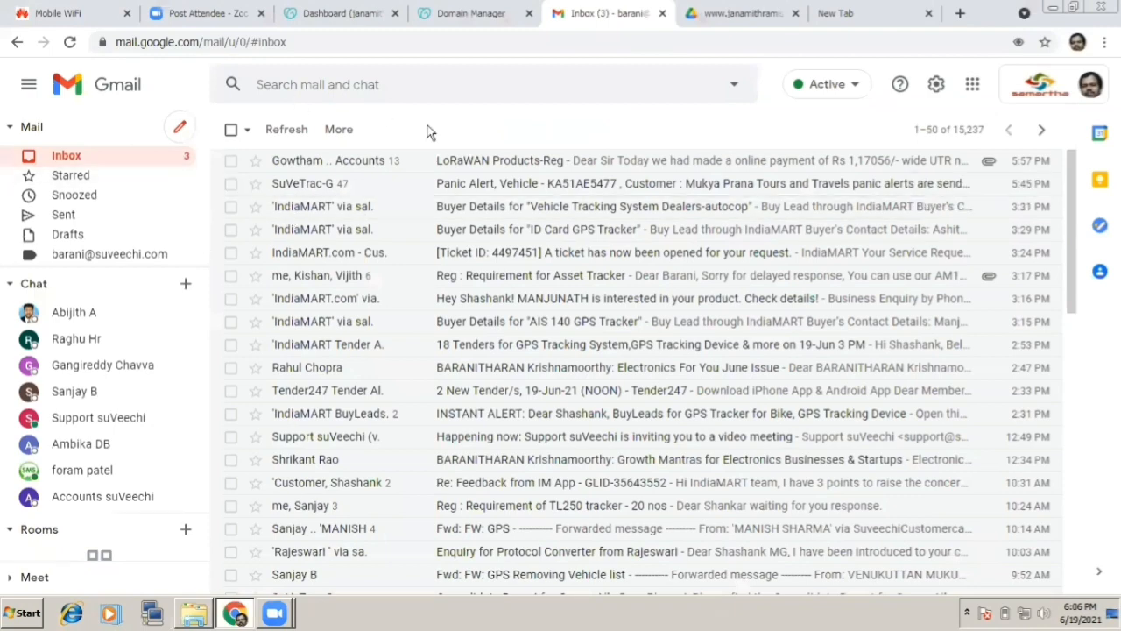
{"action": "left_click", "coordinate": [972, 88]}
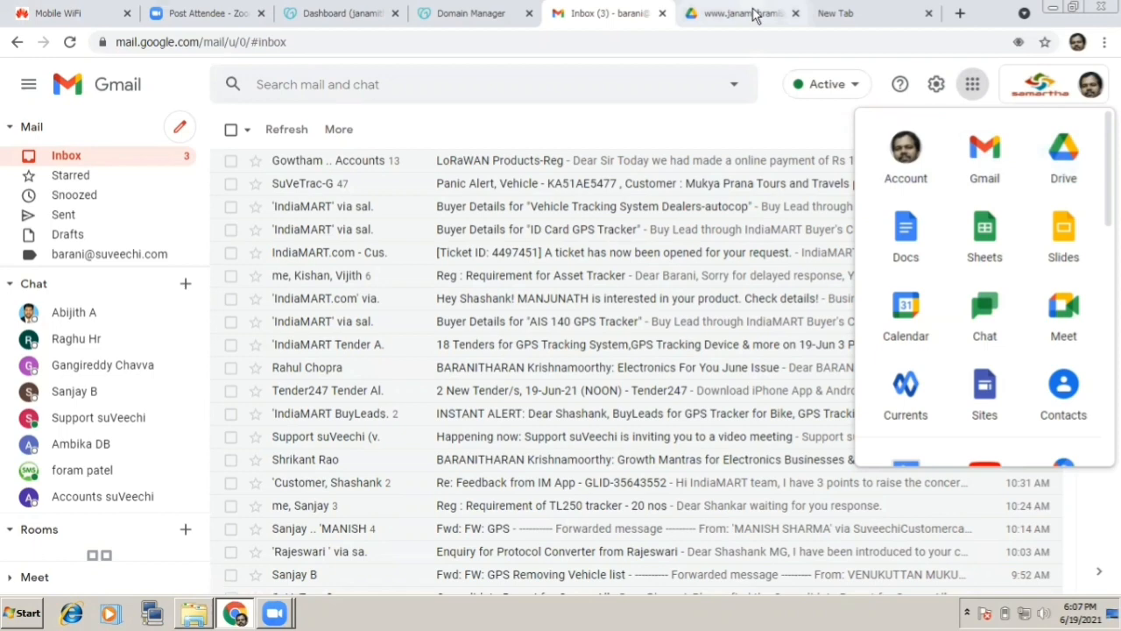
{"action": "left_click", "coordinate": [756, 15]}
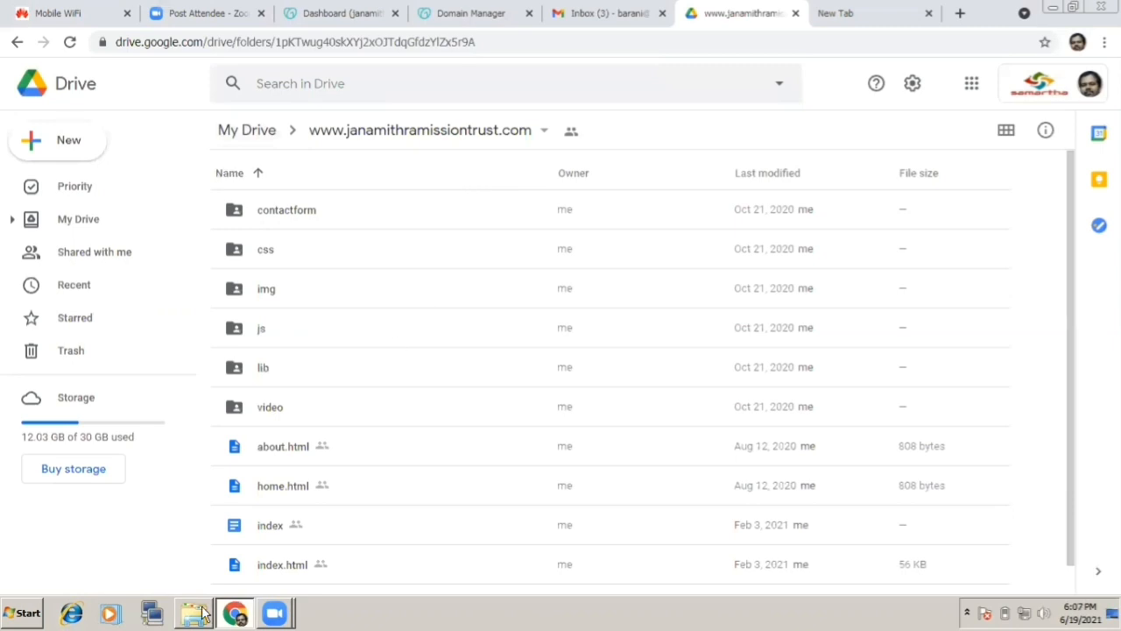
{"action": "mouse_move", "coordinate": [196, 615]}
{"action": "left_click", "coordinate": [192, 577]}
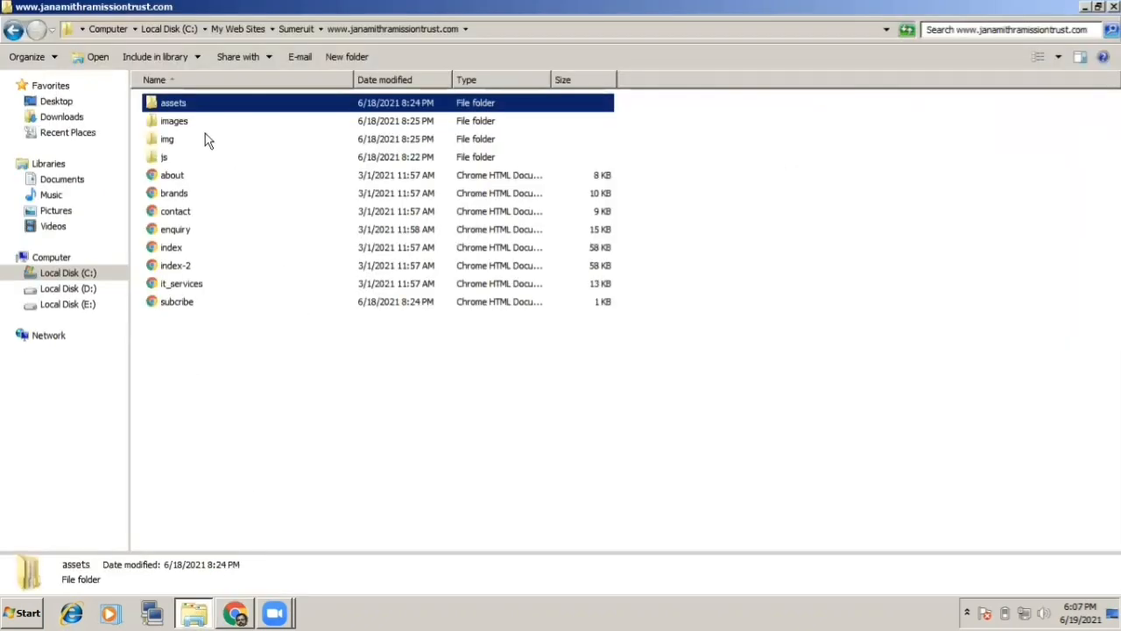
{"action": "left_click", "coordinate": [295, 31]}
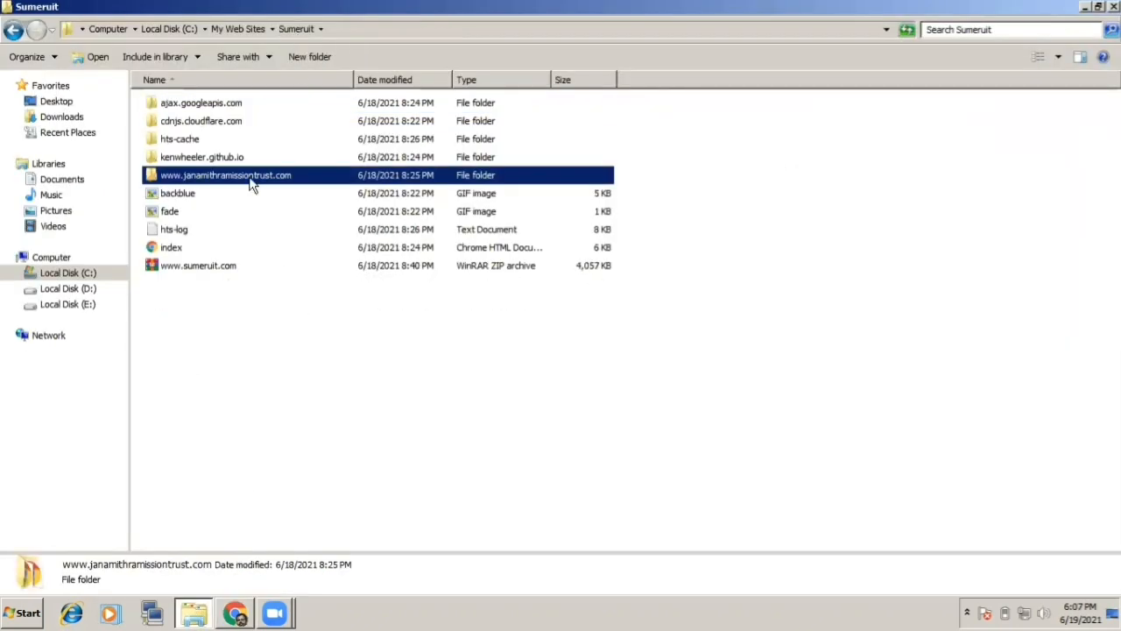
{"action": "left_click", "coordinate": [196, 615]}
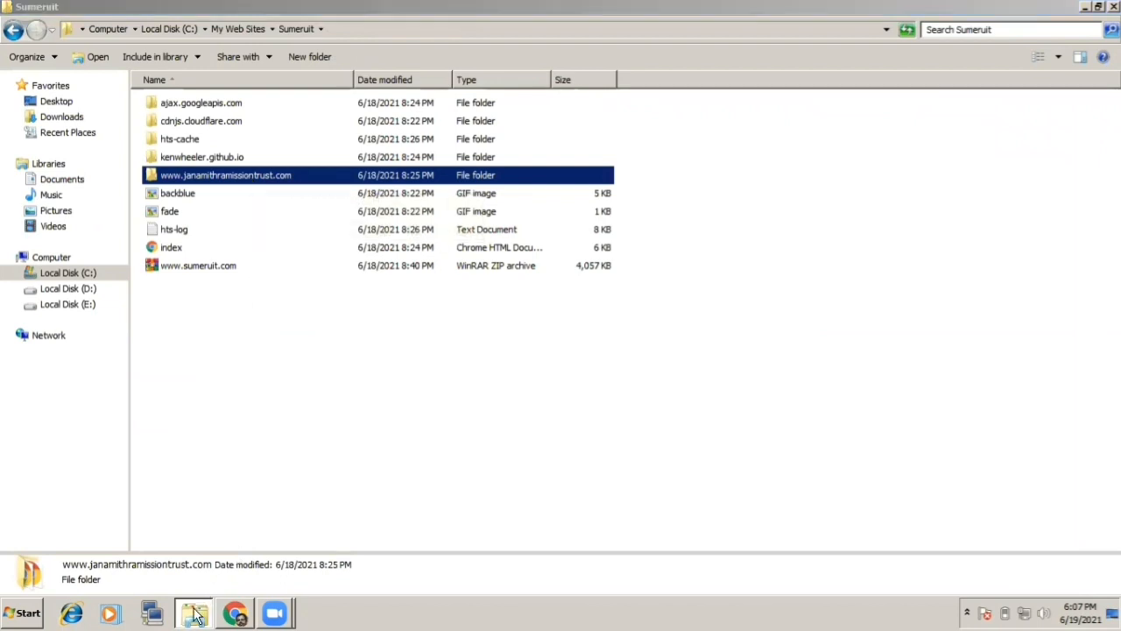
{"action": "left_click", "coordinate": [97, 149]}
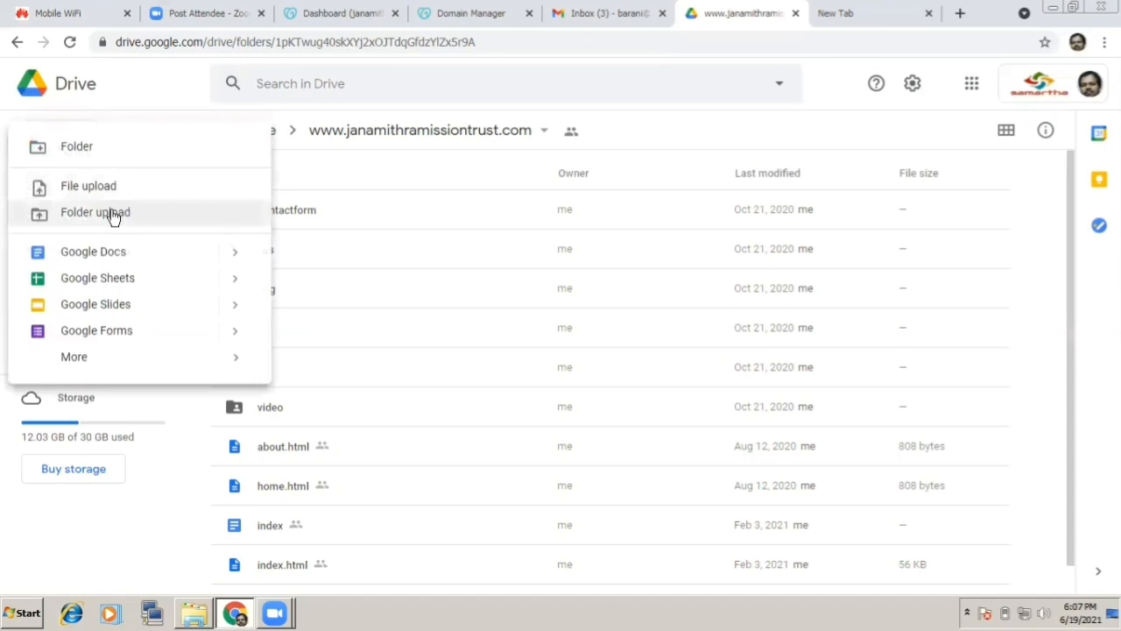
{"action": "left_click", "coordinate": [112, 217]}
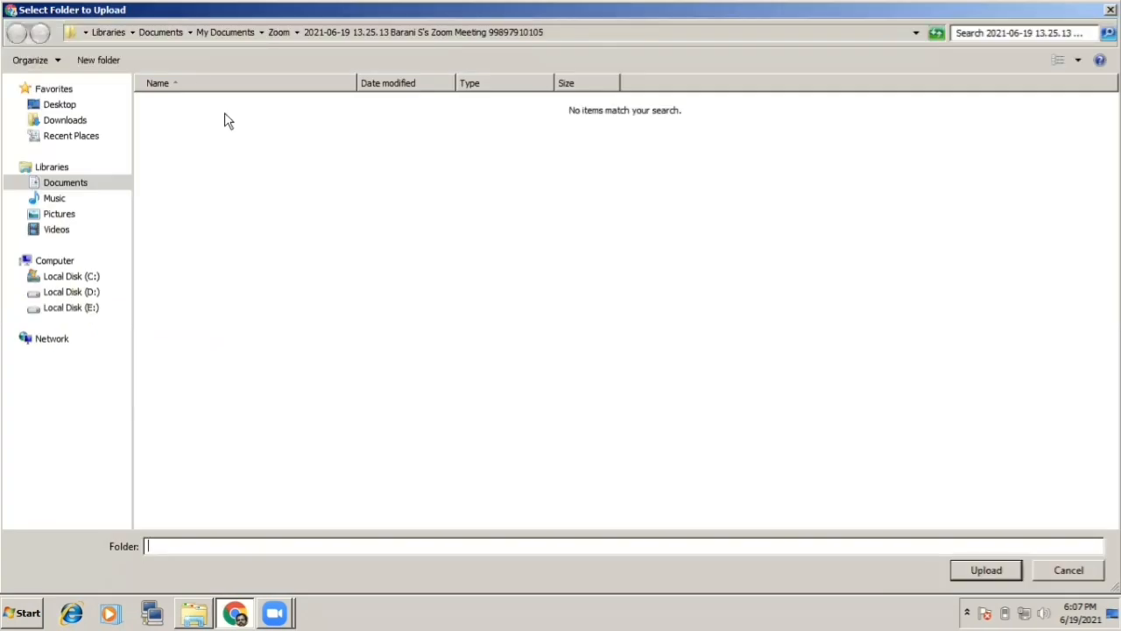
{"action": "left_click", "coordinate": [70, 276]}
{"action": "double_click", "coordinate": [203, 200]}
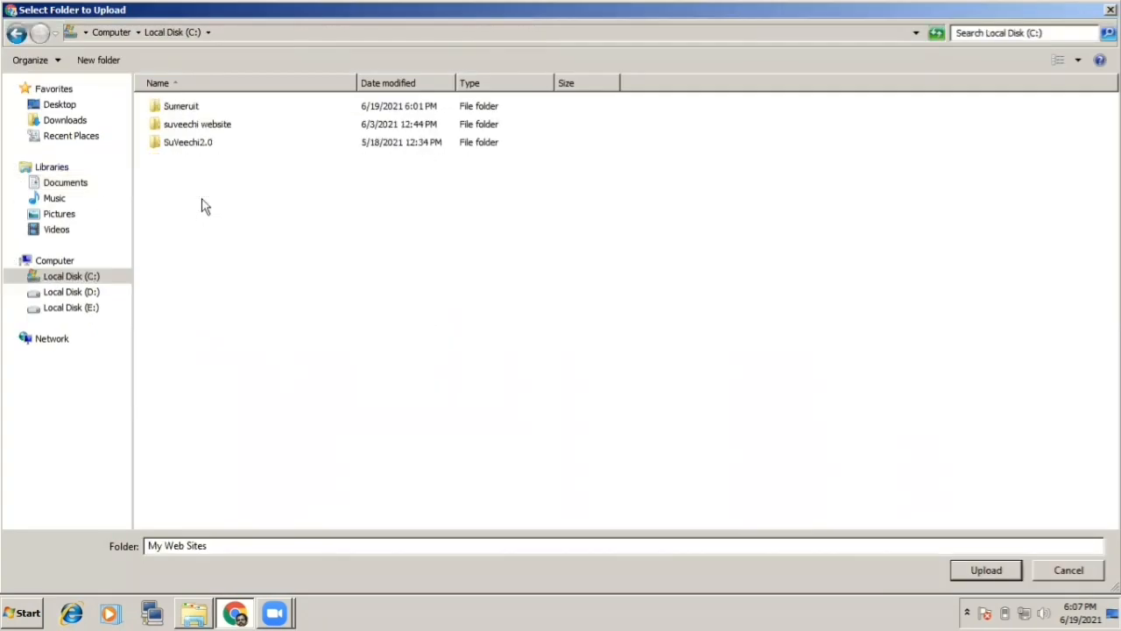
{"action": "double_click", "coordinate": [193, 108]}
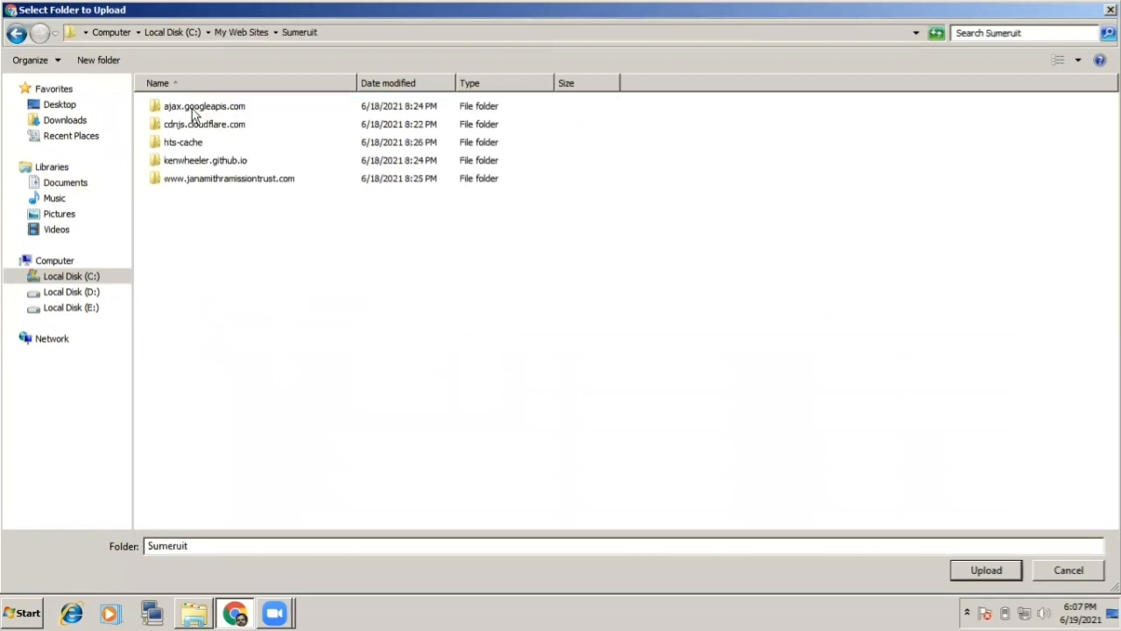
{"action": "left_click", "coordinate": [202, 180]}
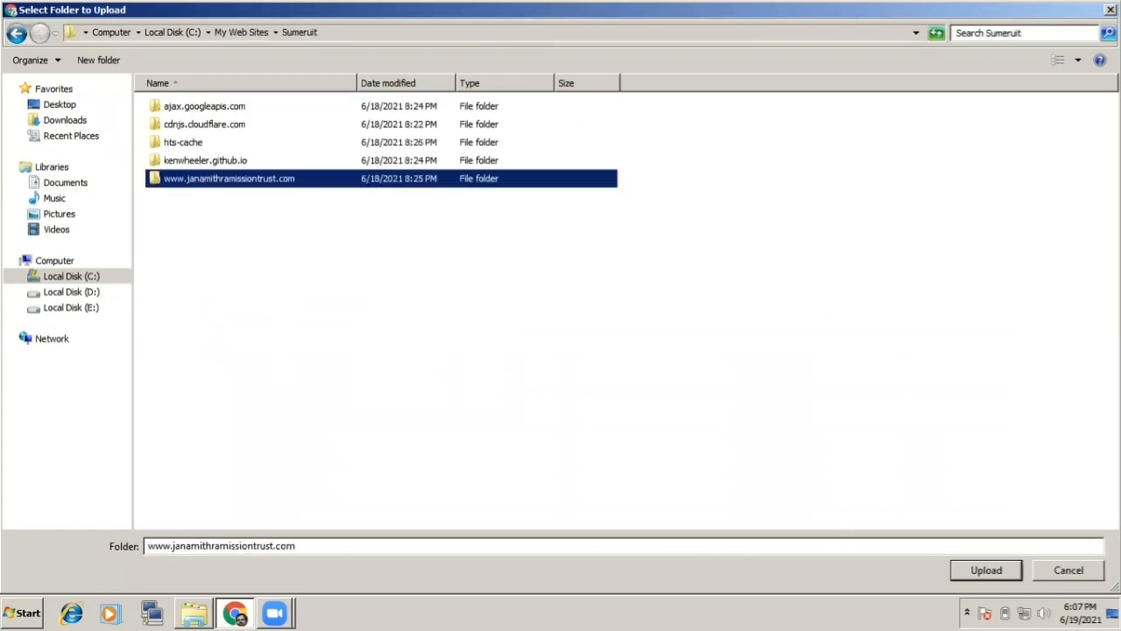
{"action": "left_click", "coordinate": [1057, 567]}
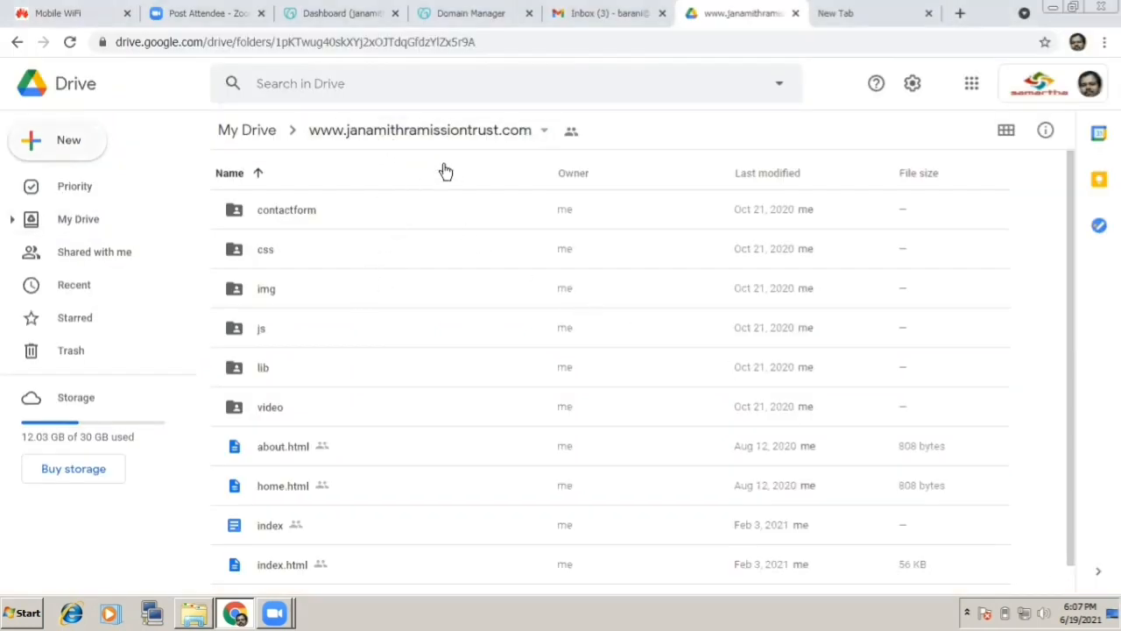
{"action": "left_click", "coordinate": [540, 133]}
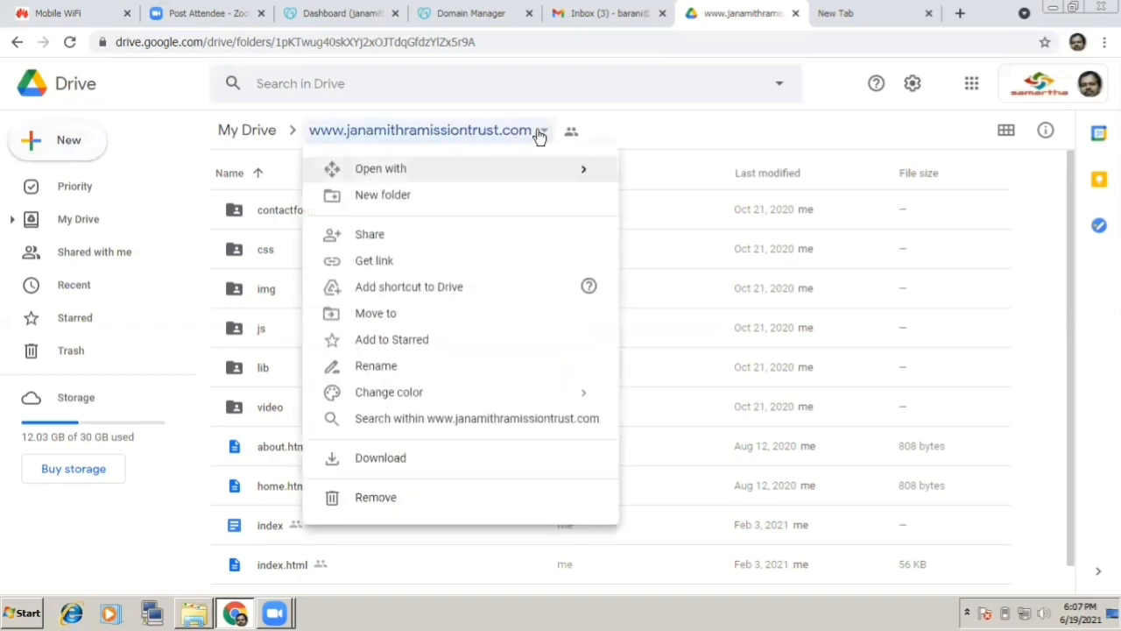
{"action": "left_click", "coordinate": [411, 238]}
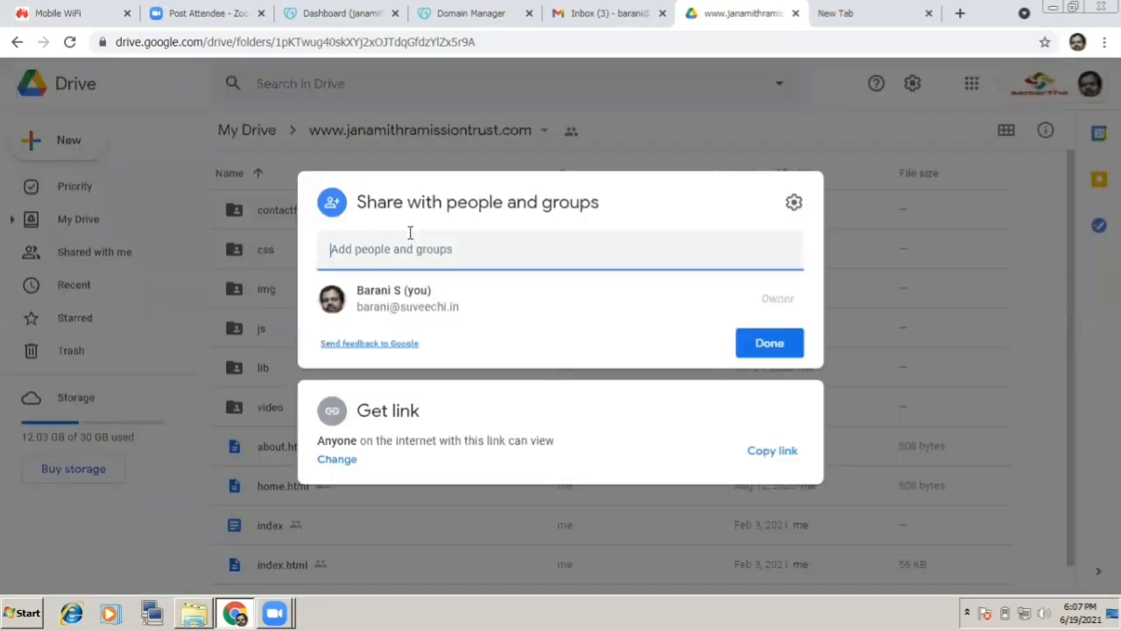
{"action": "left_click", "coordinate": [338, 460]}
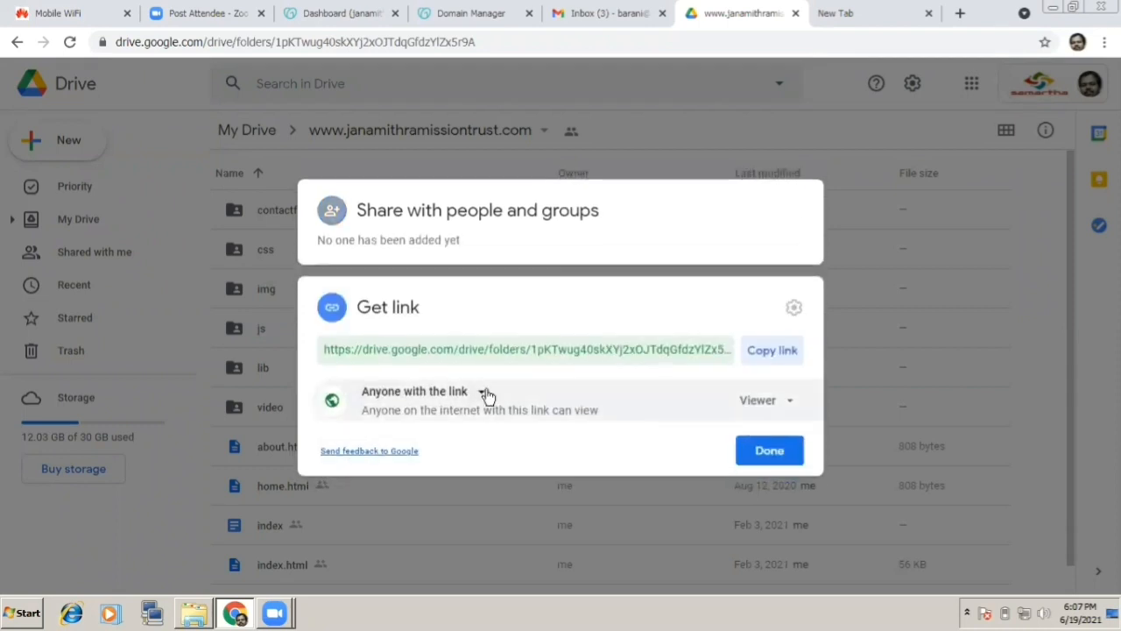
{"action": "left_click", "coordinate": [483, 394]}
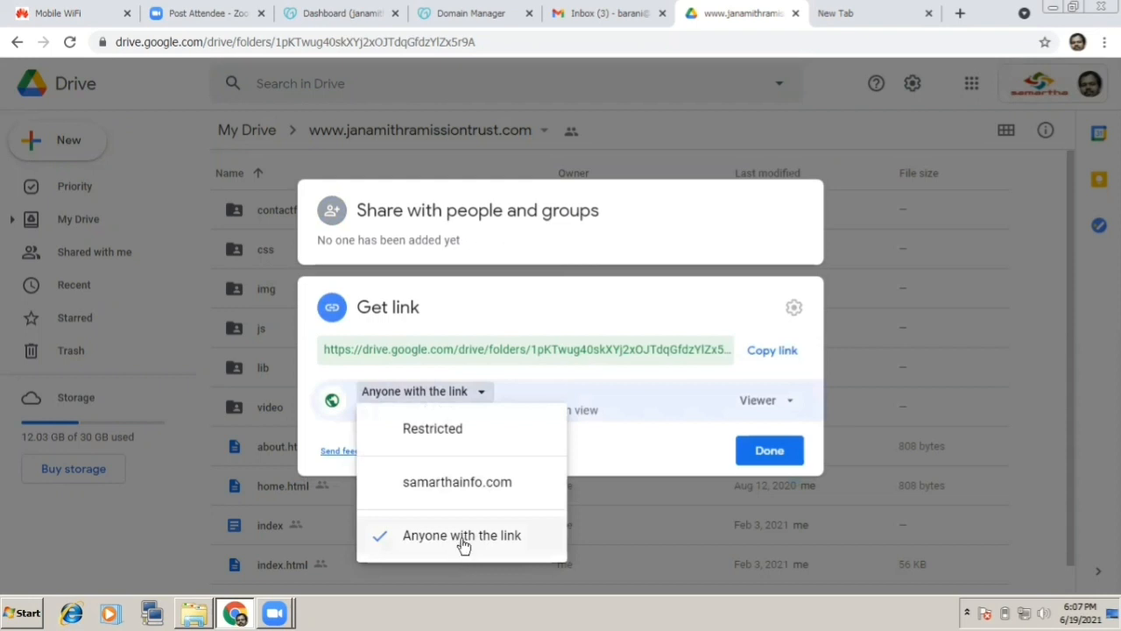
{"action": "left_click", "coordinate": [619, 463]}
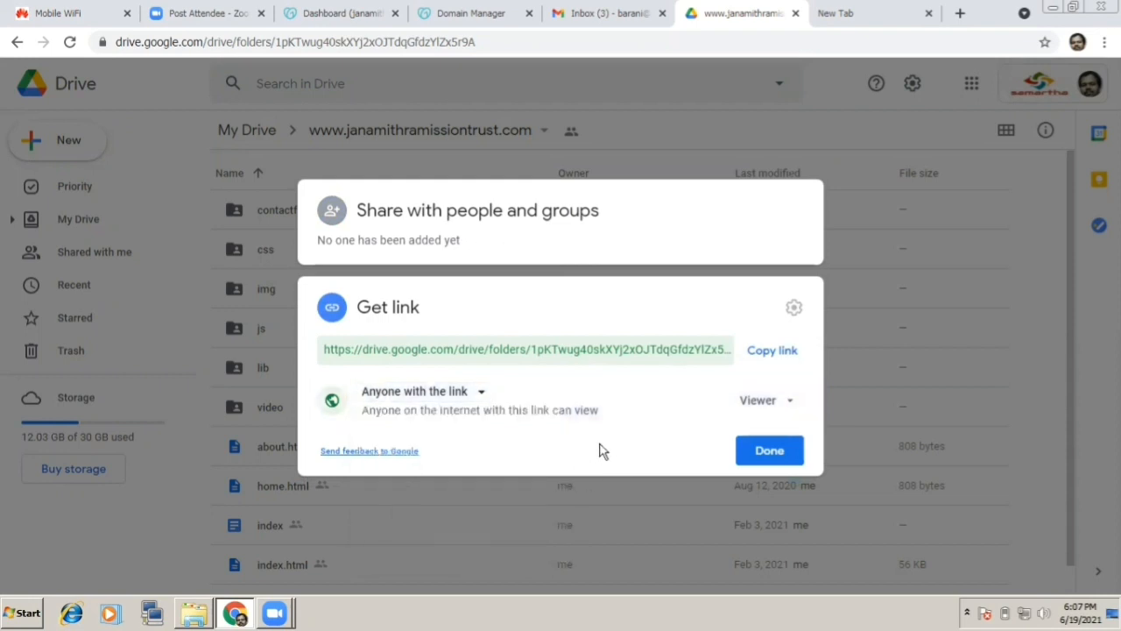
{"action": "left_click", "coordinate": [749, 457]}
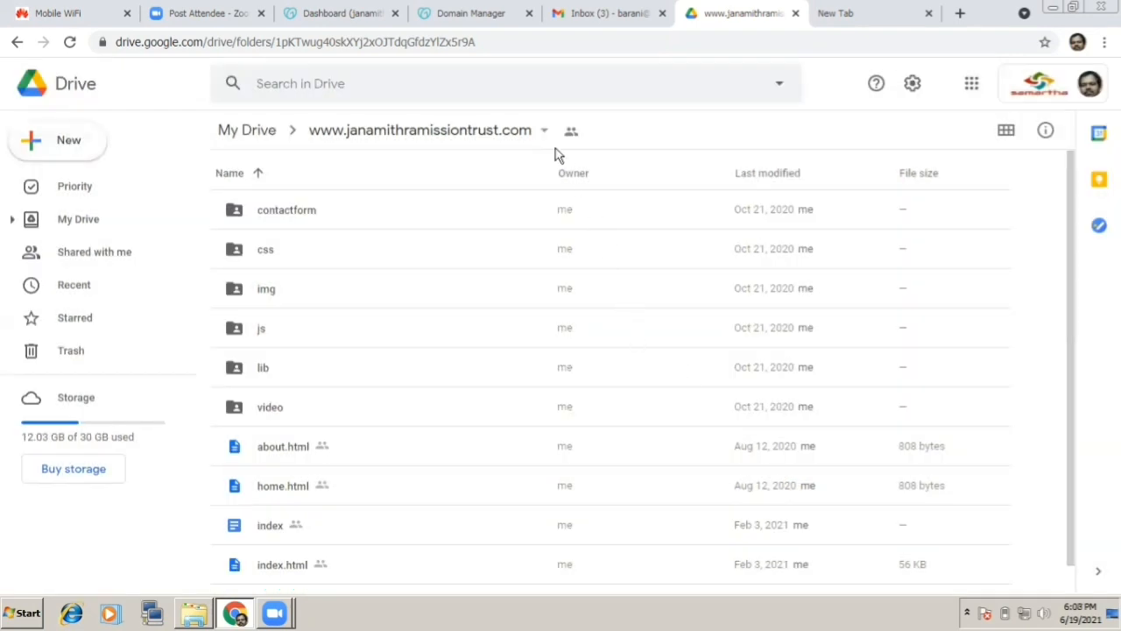
Open the DriveToWeb site at drv.tw in the empty browser tab.
{"action": "left_click", "coordinate": [841, 14]}
{"action": "left_click", "coordinate": [811, 41]}
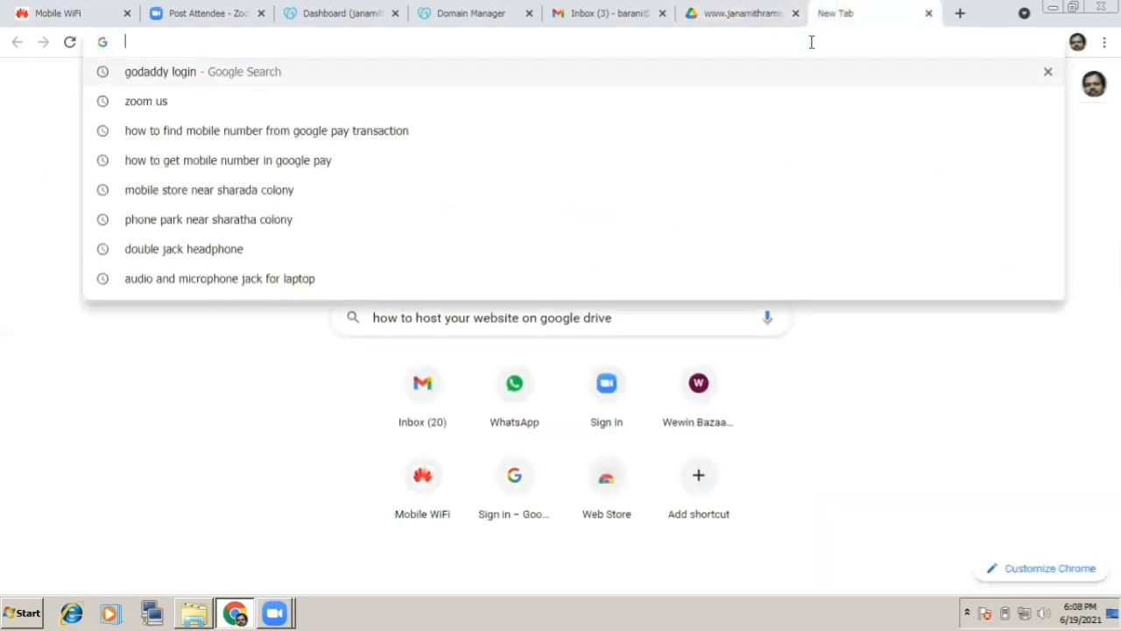
{"action": "type", "text": "drv"}
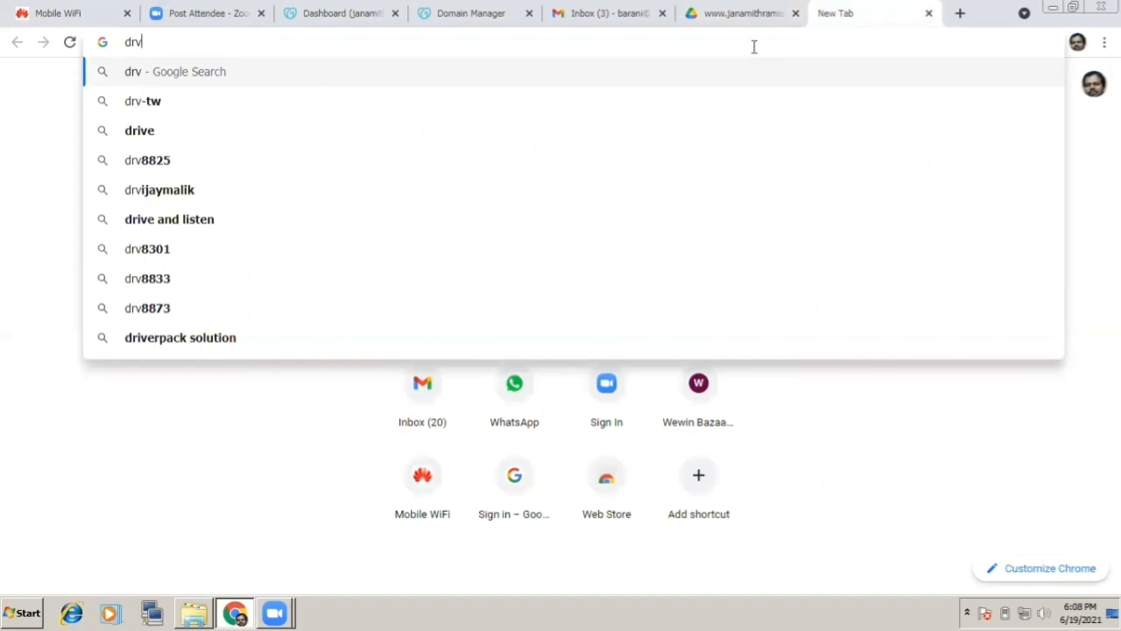
{"action": "type", "text": ".tw"}
{"action": "key", "text": "Return"}
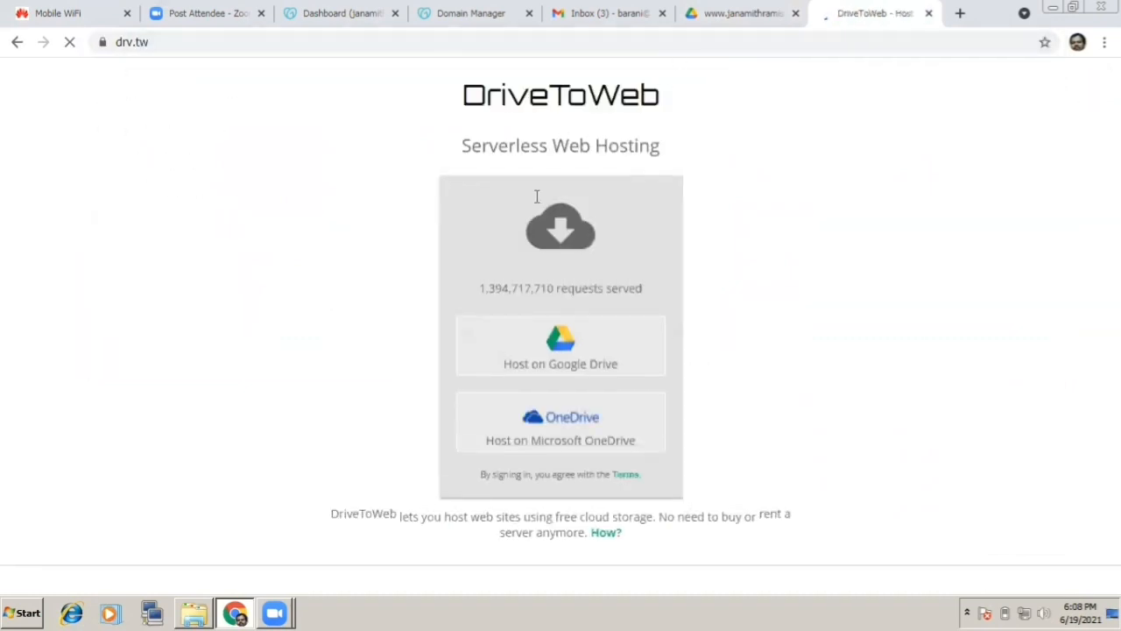
Choose hosting on Google Drive and authorize DriveToWeb with the existing Google account.
{"action": "left_click", "coordinate": [571, 363]}
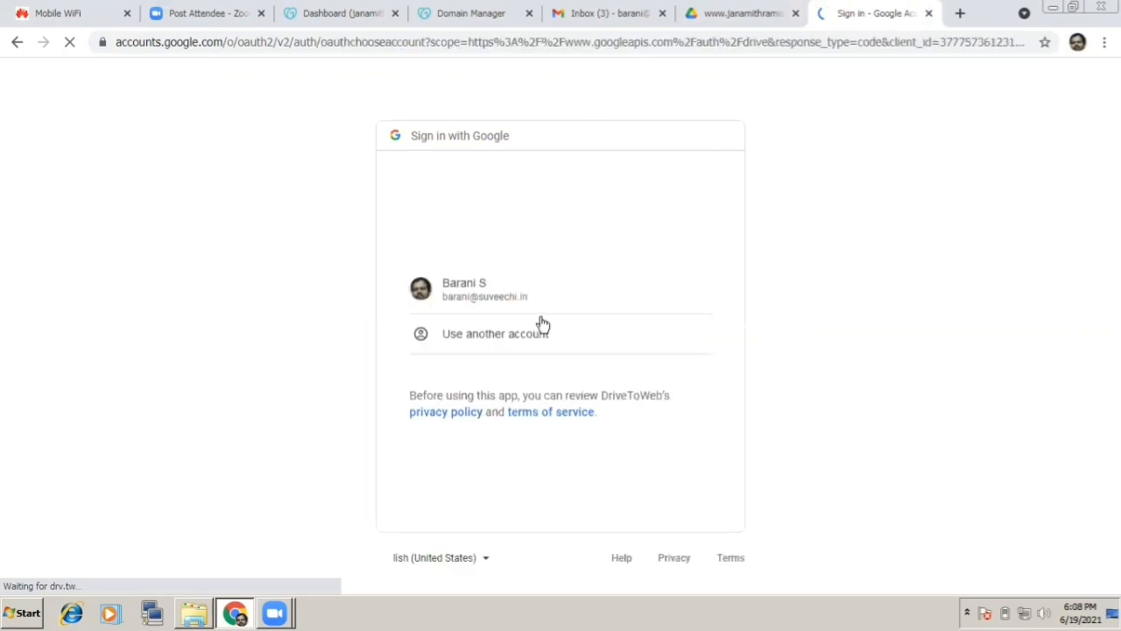
{"action": "double_click", "coordinate": [520, 295]}
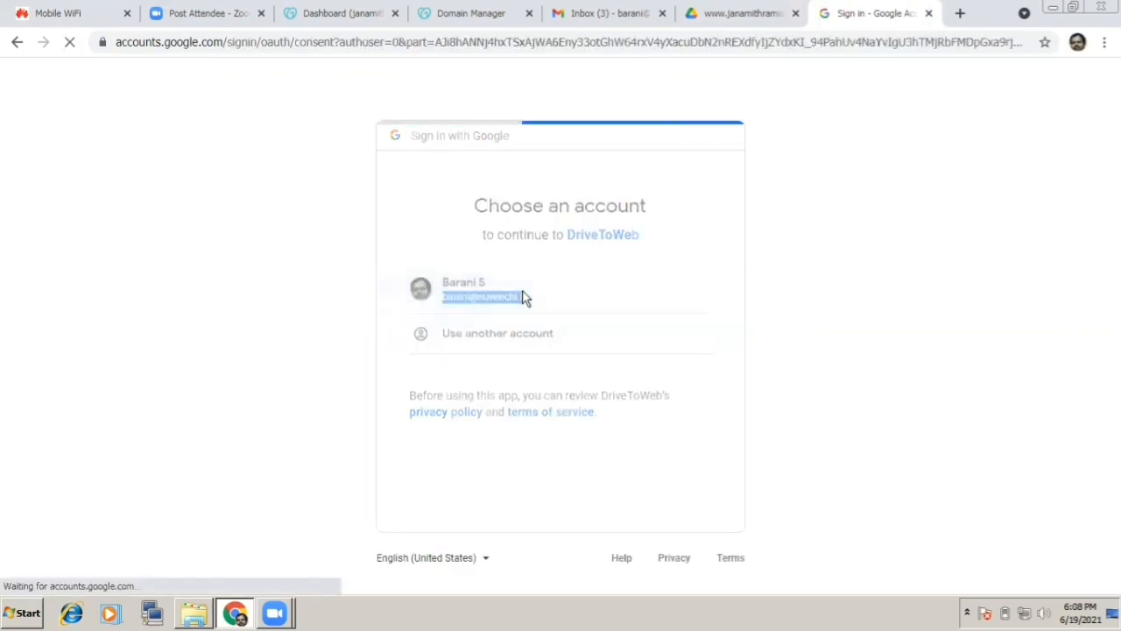
{"action": "left_click", "coordinate": [668, 533]}
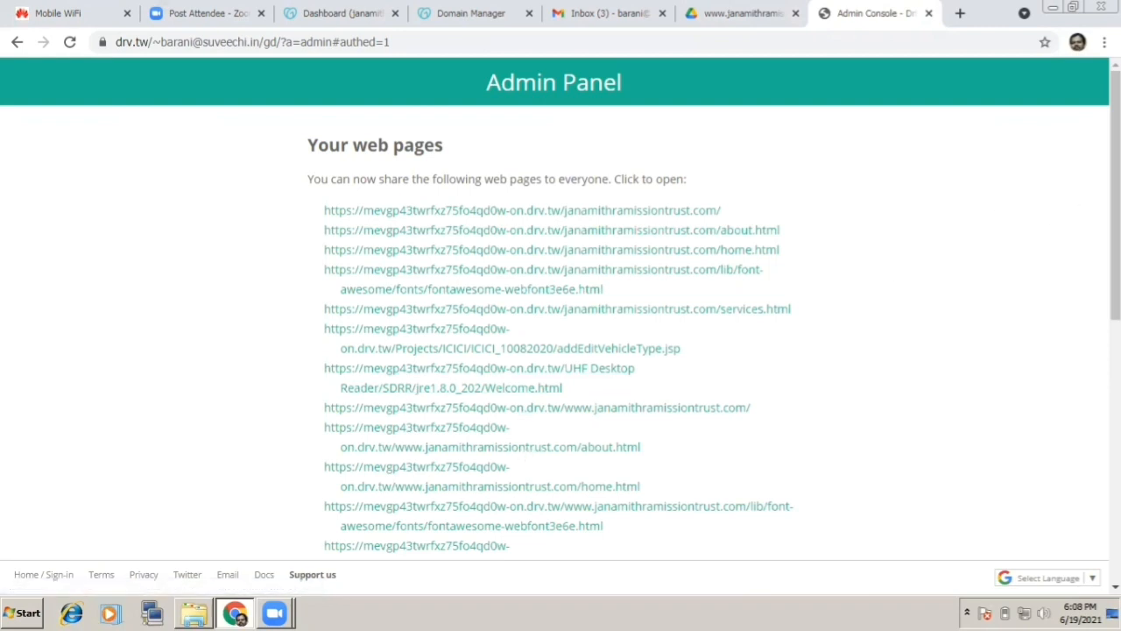
Open the hosted janamithramissiontrust.com root page from the list of web pages in a new tab and view it.
{"action": "scroll", "coordinate": [561, 309], "scroll_direction": "down", "scroll_amount": 1}
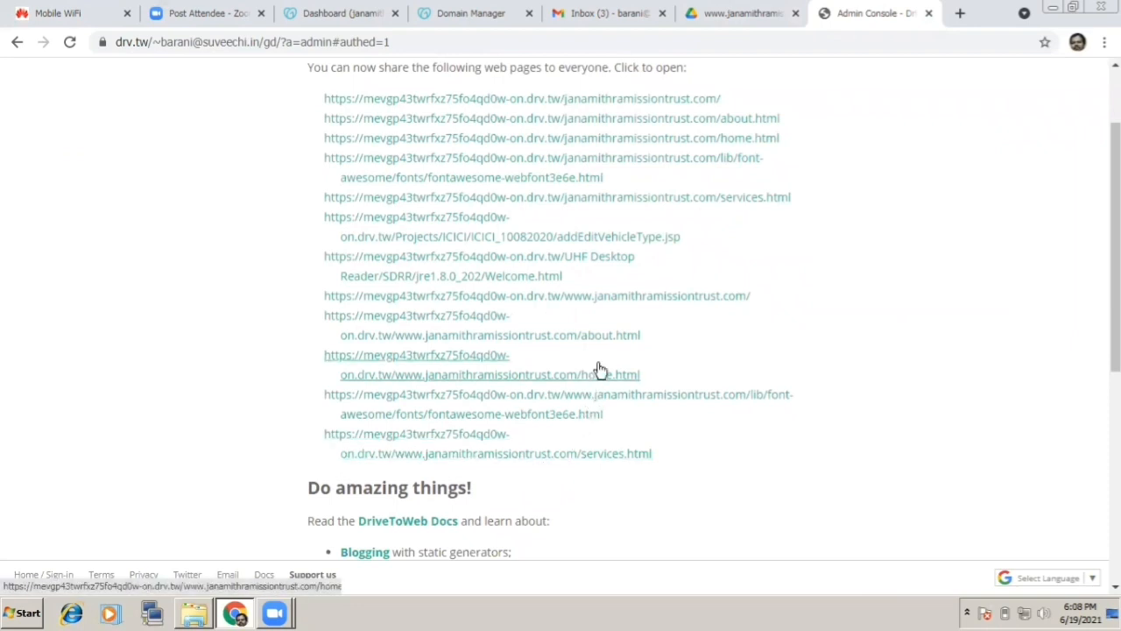
{"action": "right_click", "coordinate": [685, 105]}
{"action": "left_click", "coordinate": [743, 113]}
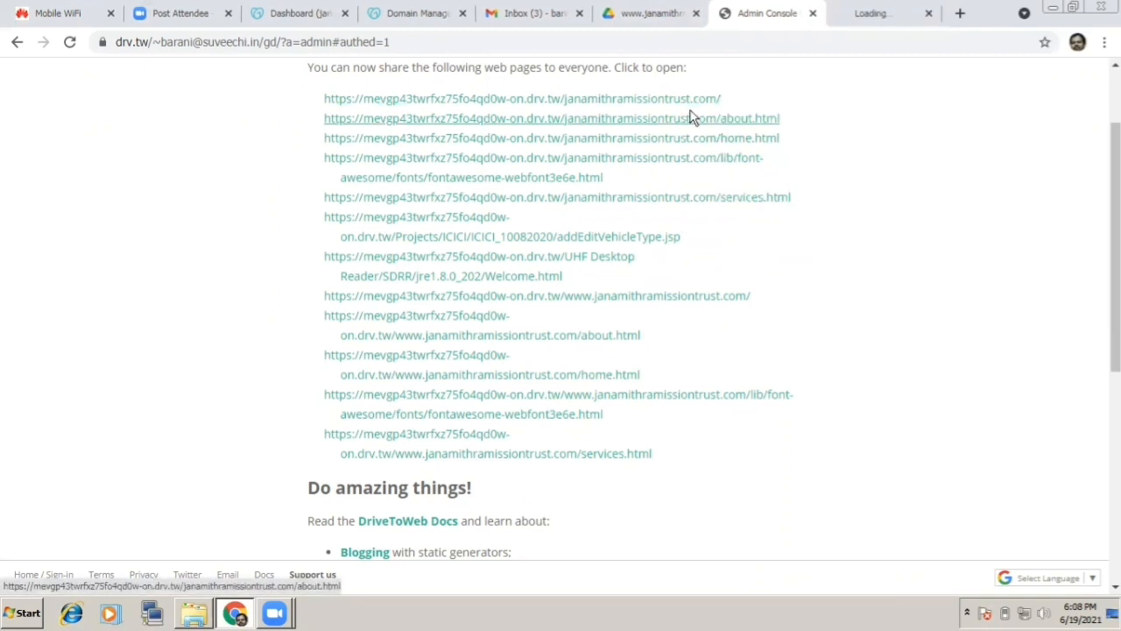
{"action": "left_click", "coordinate": [876, 14]}
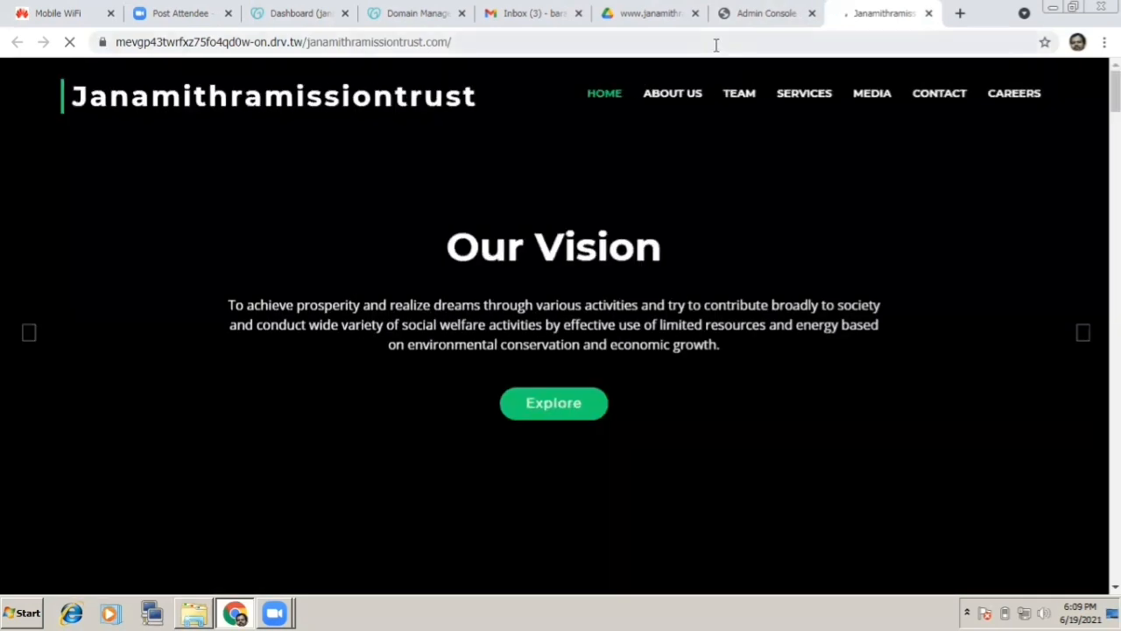
Copy the published site's drv.tw address and go to the Forwarding section of GoDaddy's DNS Management page for janamithramissiontrust.com.
{"action": "left_click", "coordinate": [716, 45]}
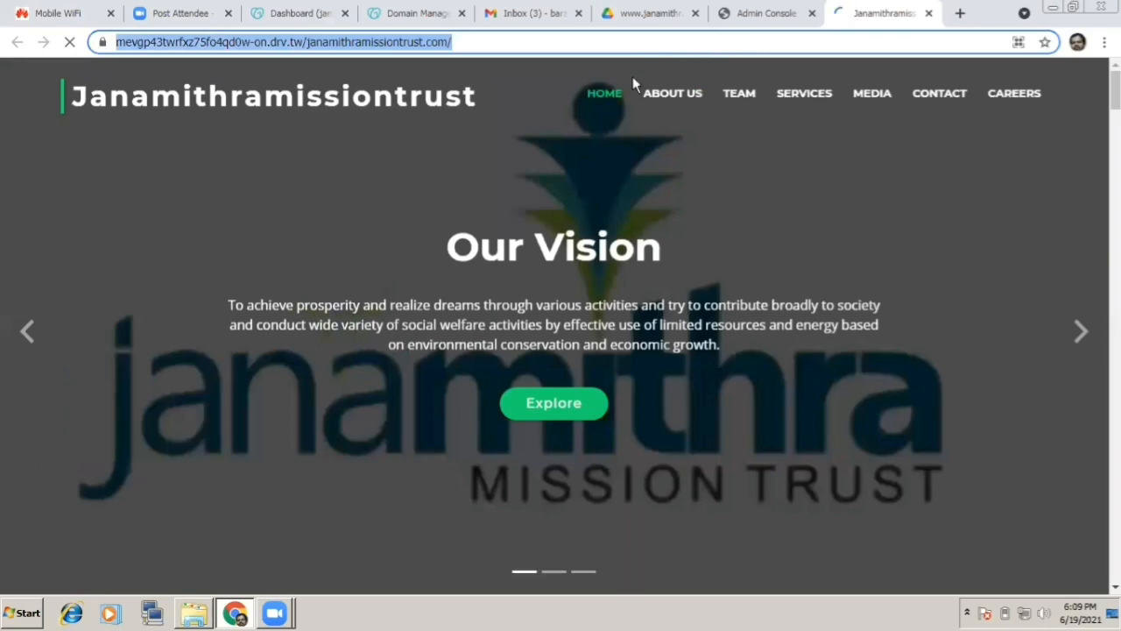
{"action": "left_click", "coordinate": [314, 14]}
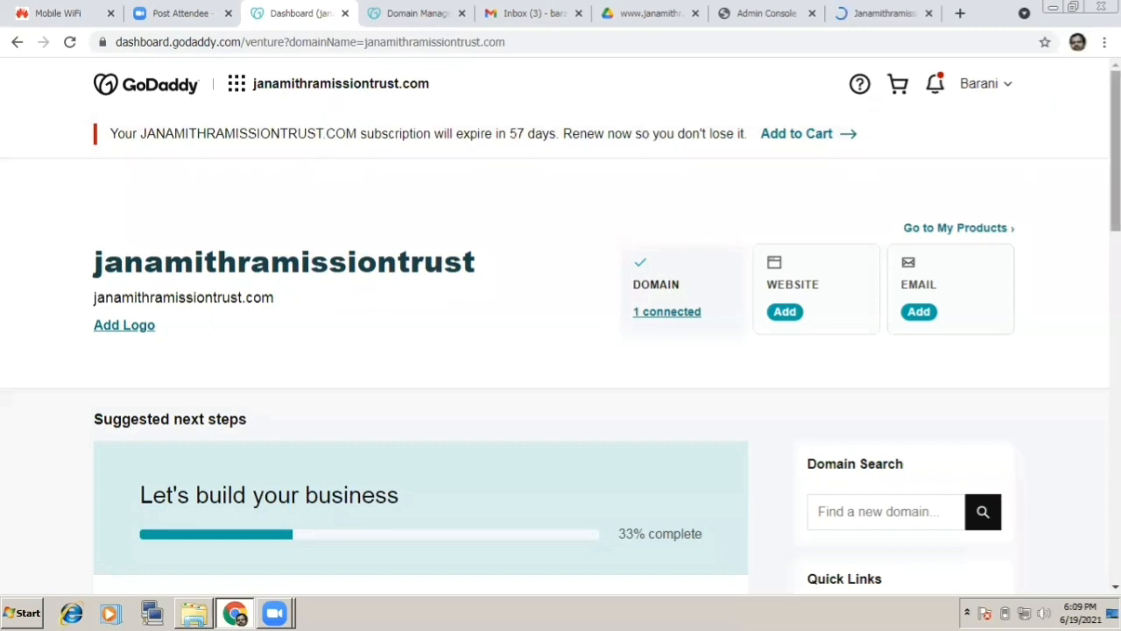
{"action": "scroll", "coordinate": [561, 350], "scroll_direction": "down", "scroll_amount": 1}
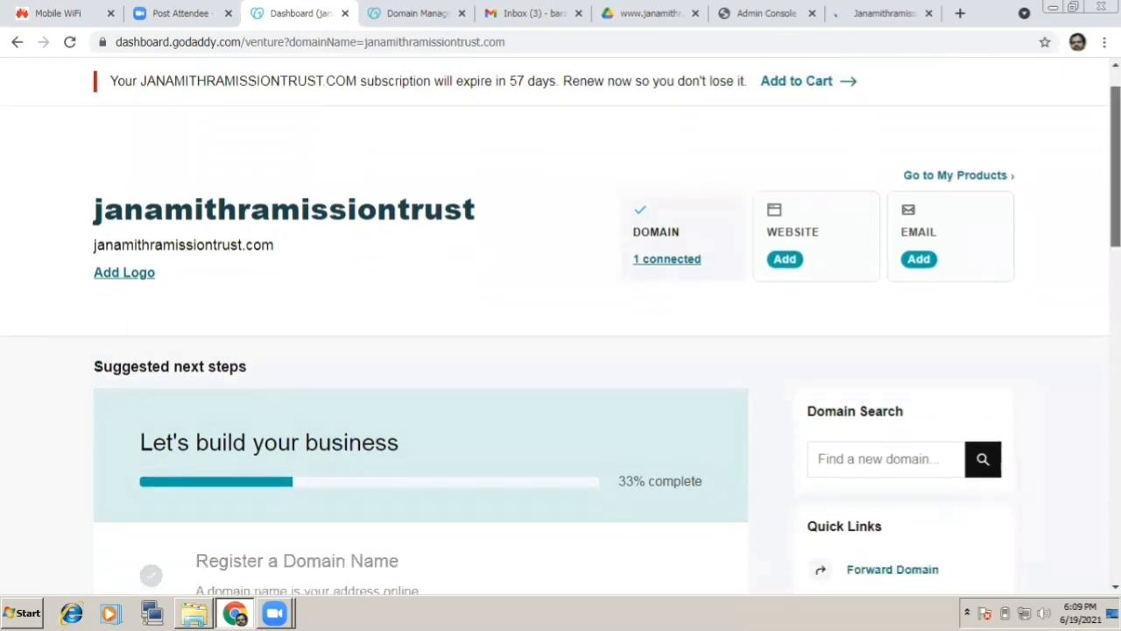
{"action": "left_click", "coordinate": [424, 14]}
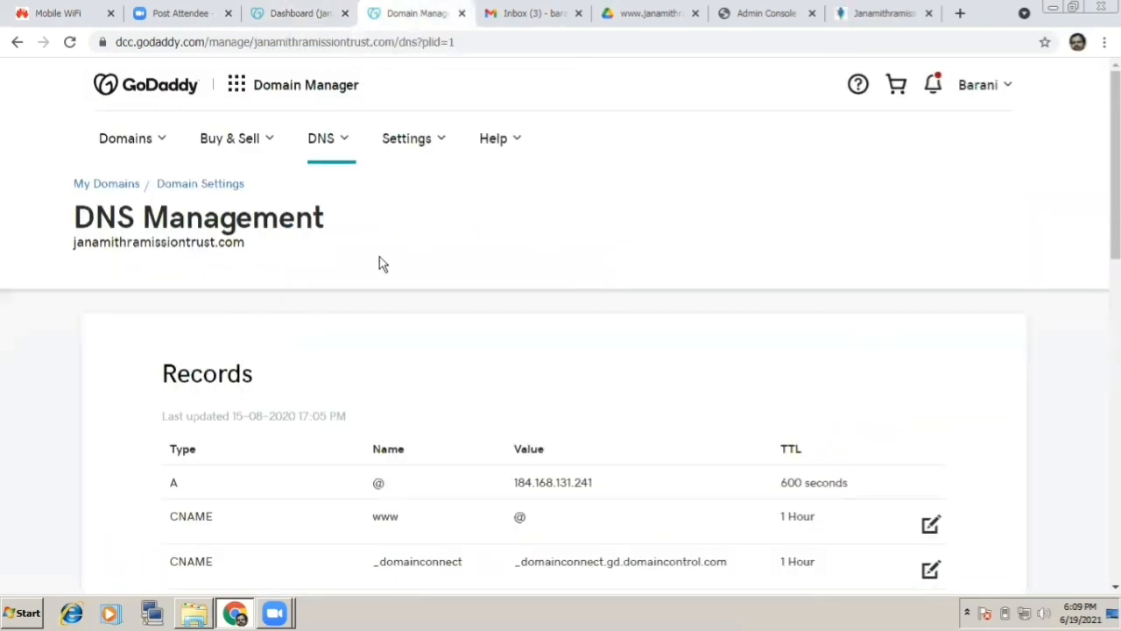
{"action": "left_click_drag", "start_coordinate": [326, 224], "coordinate": [92, 212]}
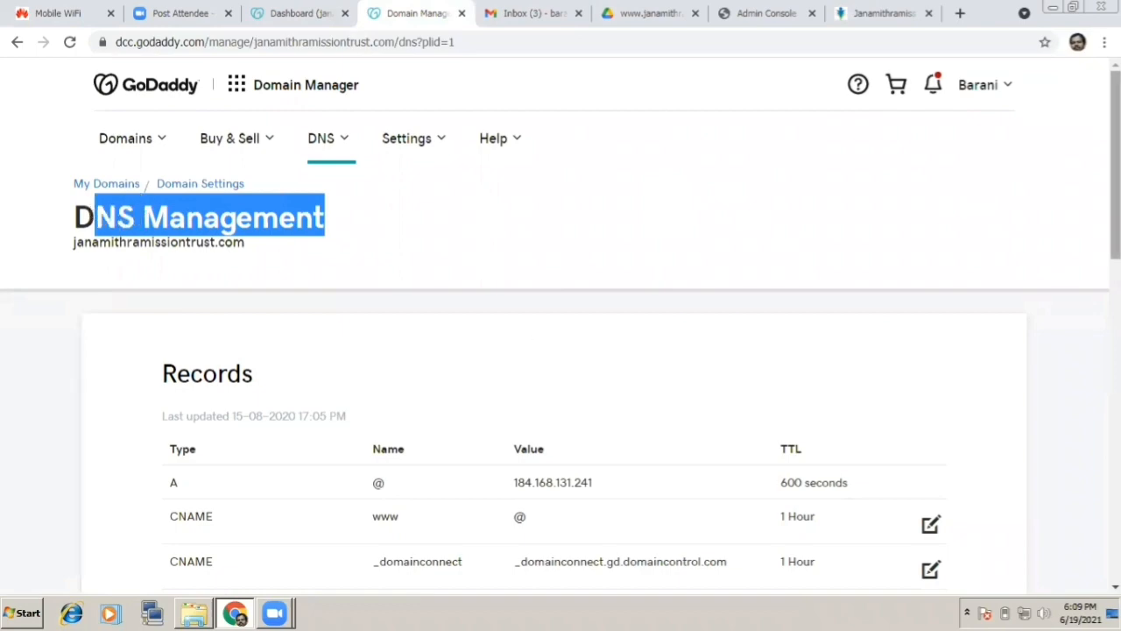
{"action": "scroll", "coordinate": [1115, 201], "scroll_direction": "down", "scroll_amount": 7}
{"action": "scroll", "coordinate": [561, 333], "scroll_direction": "down", "scroll_amount": 4}
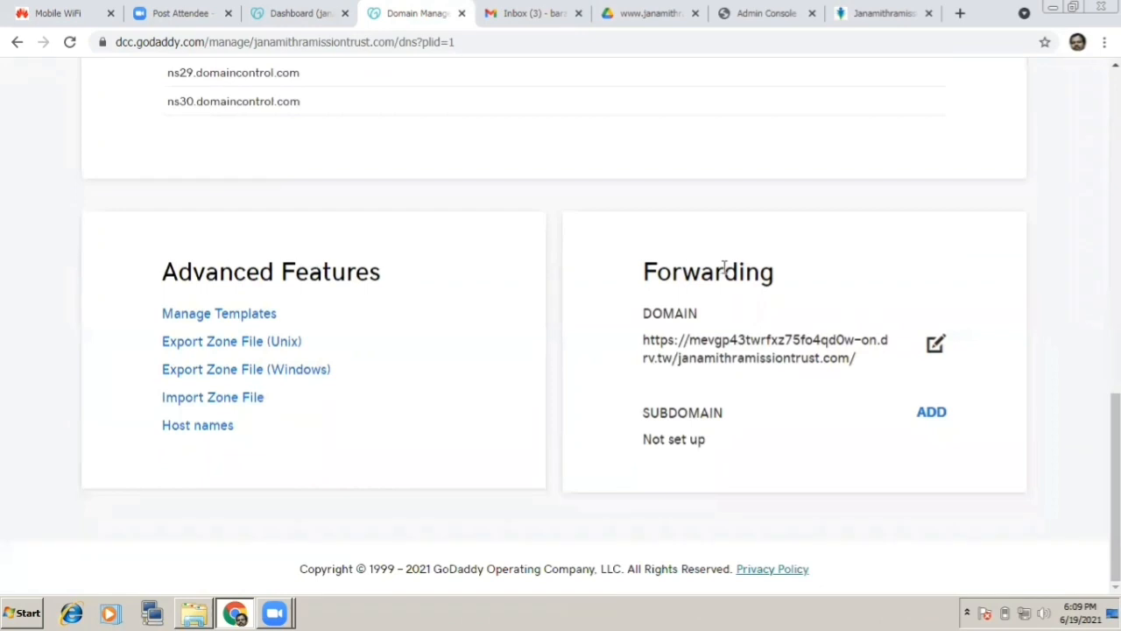
{"action": "left_click", "coordinate": [933, 414]}
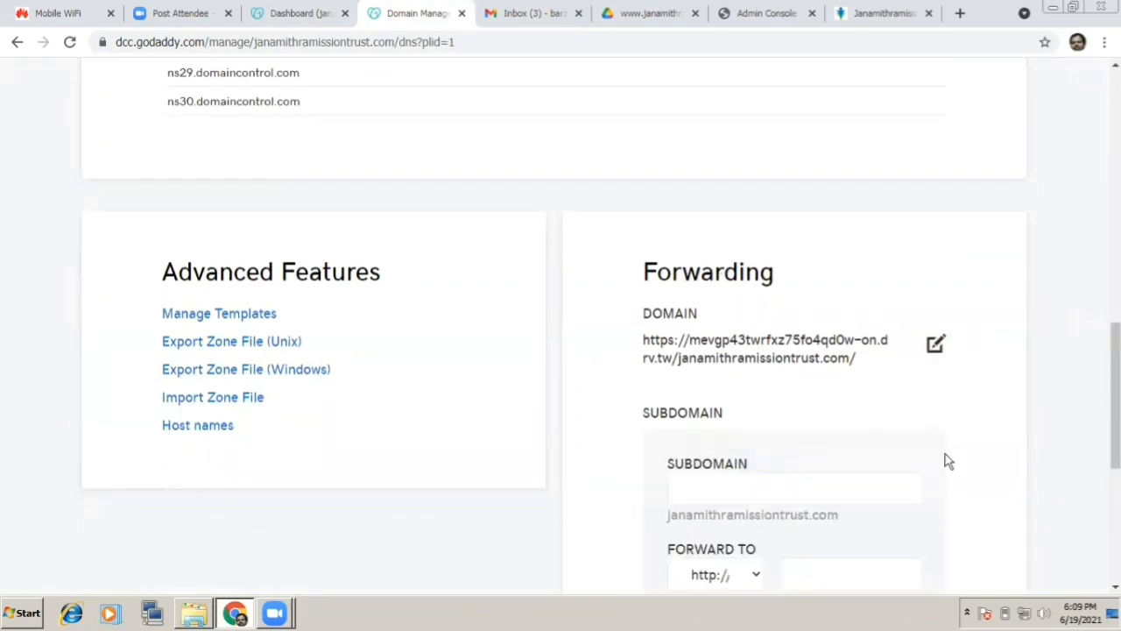
{"action": "scroll", "coordinate": [946, 461], "scroll_direction": "down", "scroll_amount": 5}
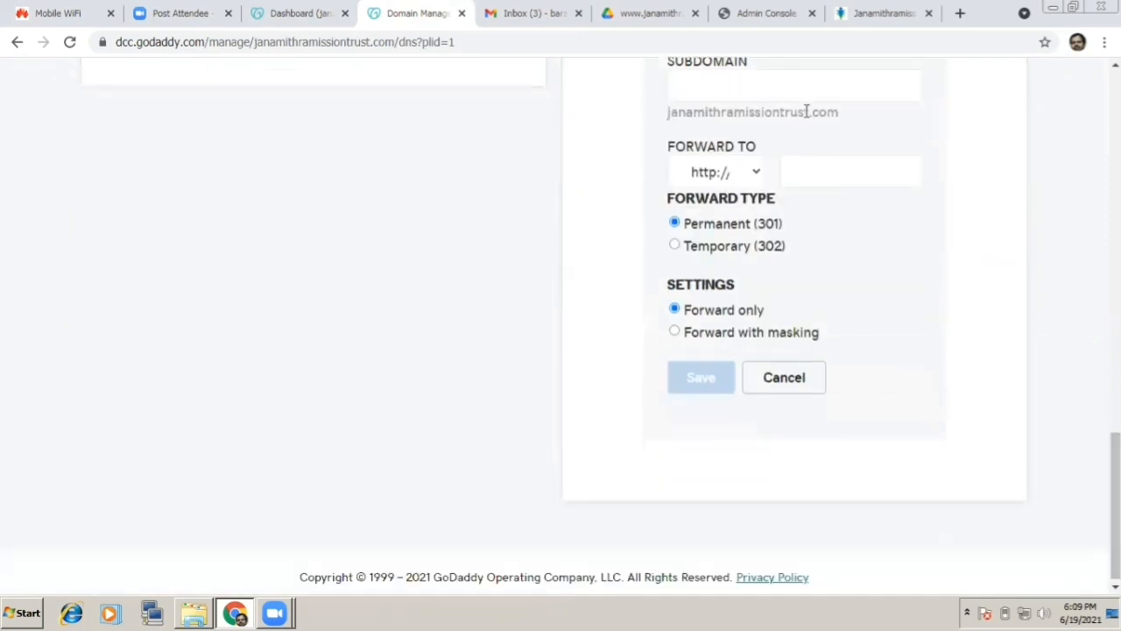
{"action": "left_click_drag", "start_coordinate": [838, 115], "coordinate": [667, 113]}
{"action": "key", "text": "ctrl+c"}
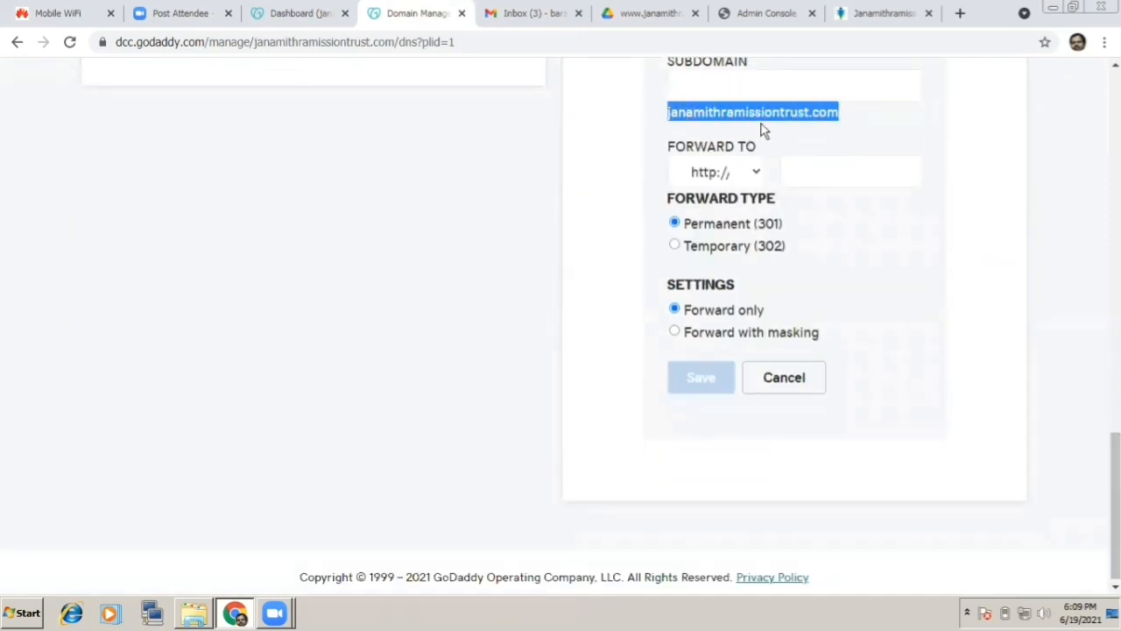
{"action": "left_click", "coordinate": [736, 86]}
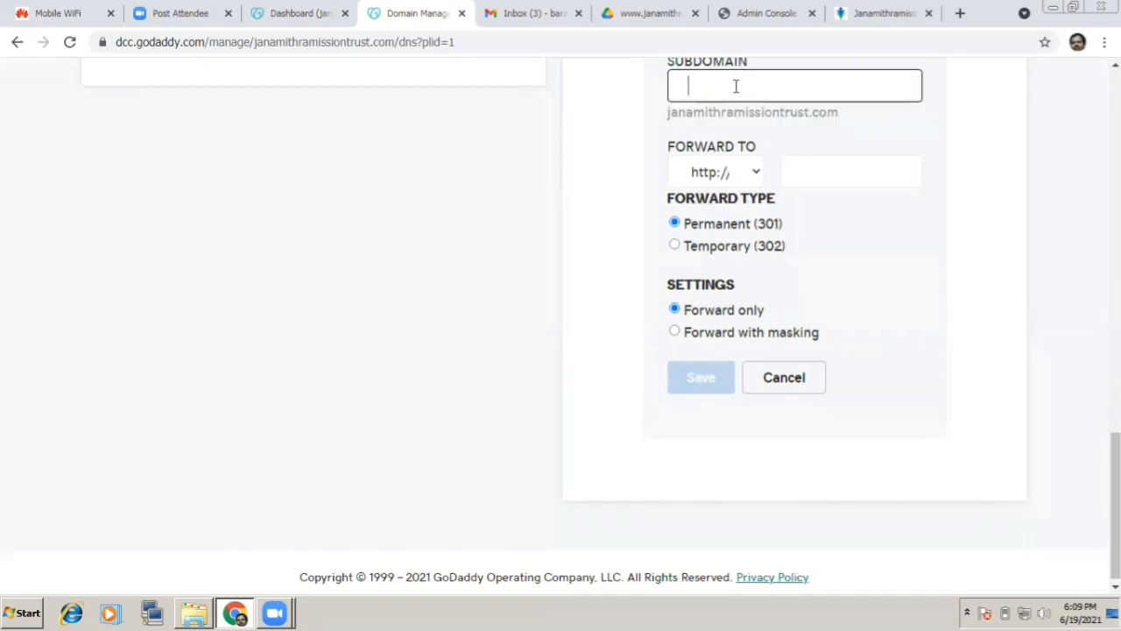
{"action": "left_click", "coordinate": [805, 173]}
{"action": "left_click", "coordinate": [795, 210]}
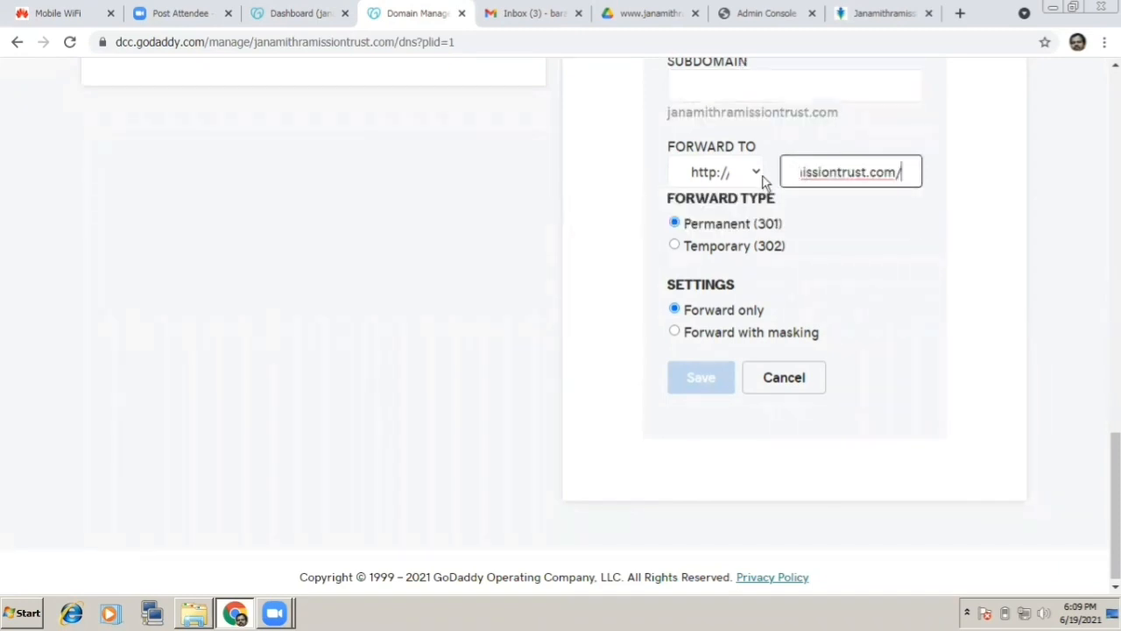
{"action": "left_click", "coordinate": [759, 176]}
{"action": "left_click", "coordinate": [743, 102]}
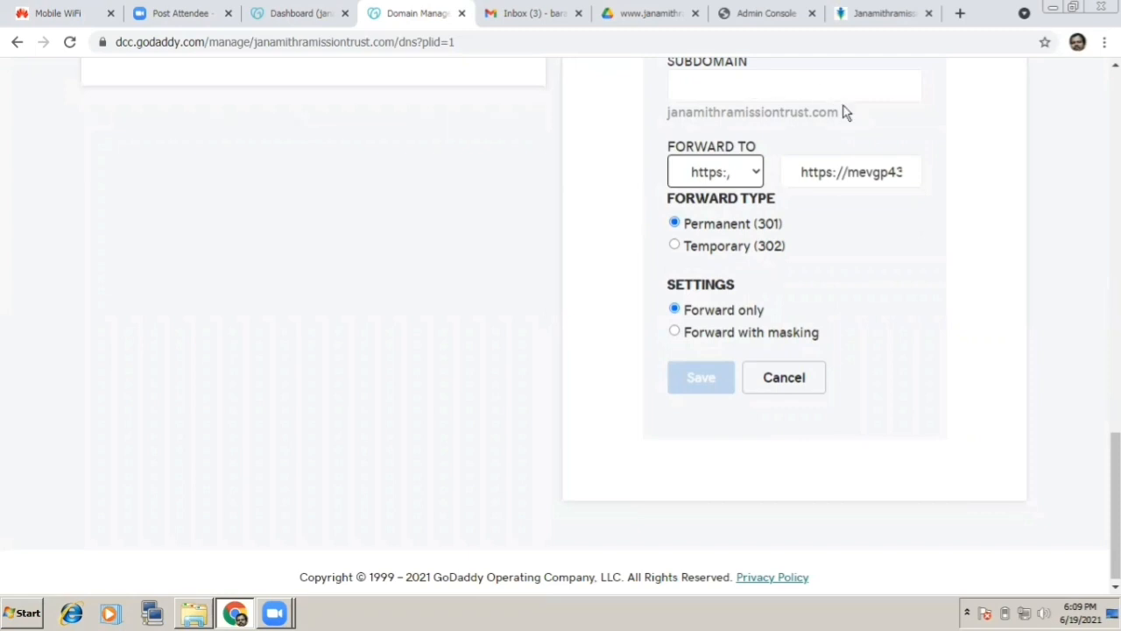
Enter janamithramissiontrust.com as the subdomain of the new forwarding entry.
{"action": "left_click_drag", "start_coordinate": [845, 113], "coordinate": [677, 119]}
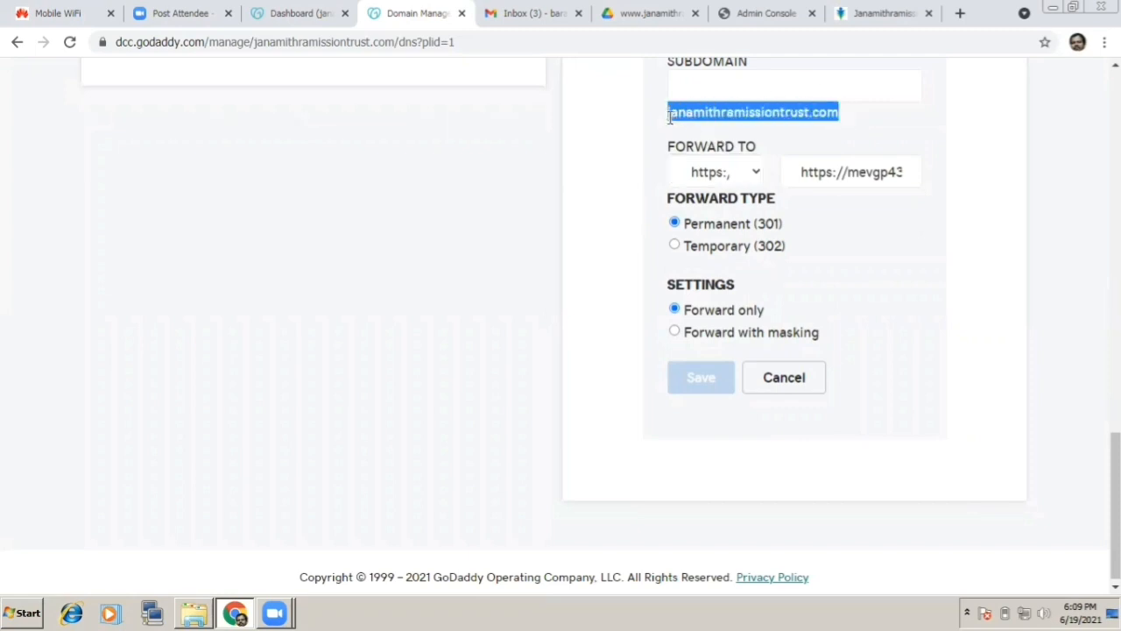
{"action": "left_click", "coordinate": [697, 92]}
{"action": "key", "text": "ctrl+v"}
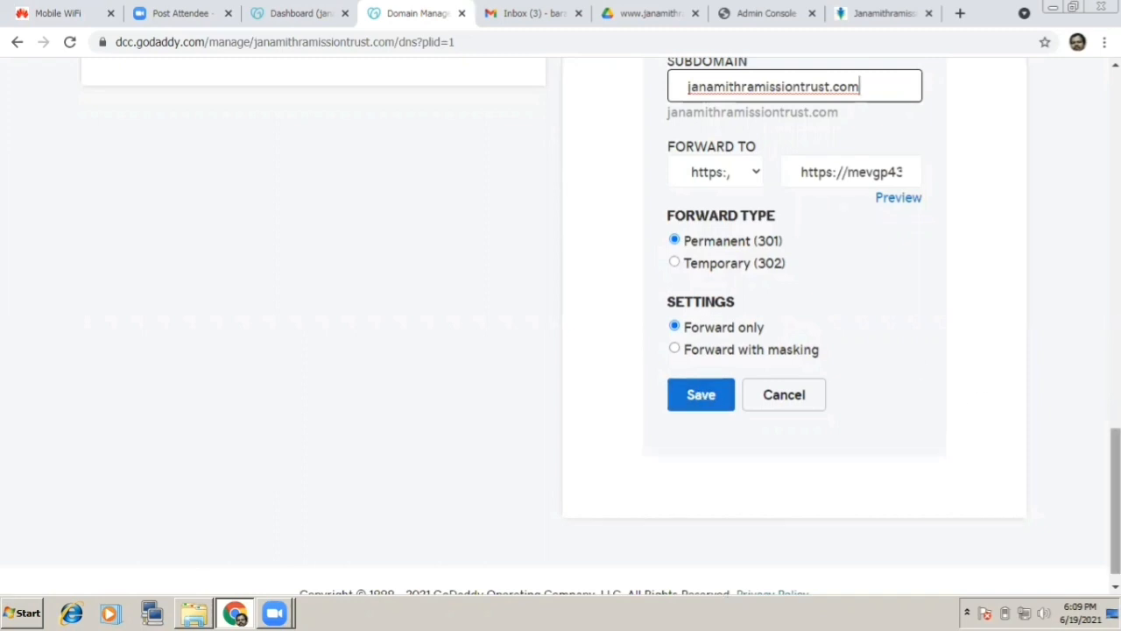
Review the subdomain and Forward To address in the forwarding entry alongside the domain's existing forwarding.
{"action": "left_click_drag", "start_coordinate": [1115, 473], "coordinate": [1116, 429]}
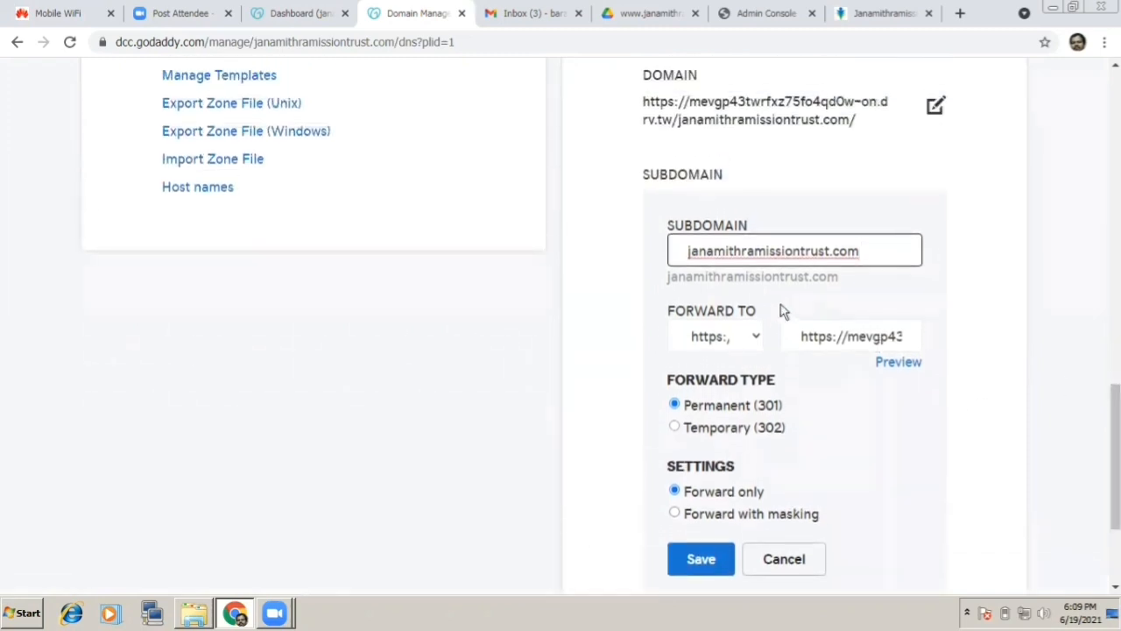
{"action": "left_click_drag", "start_coordinate": [685, 255], "coordinate": [863, 274]}
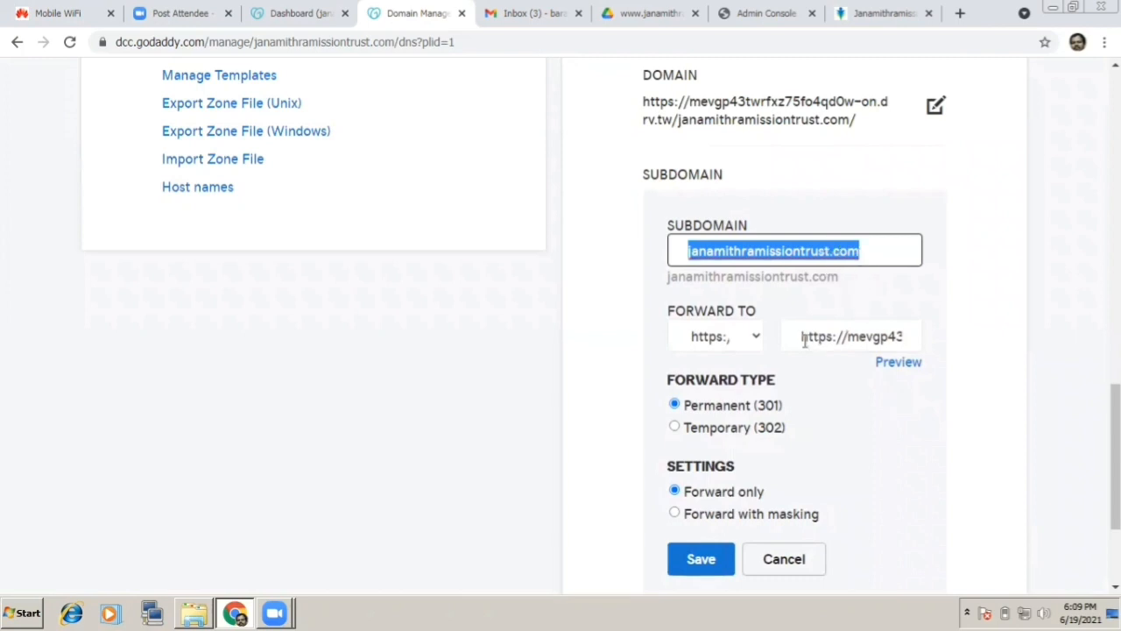
{"action": "left_click_drag", "start_coordinate": [804, 343], "coordinate": [918, 342]}
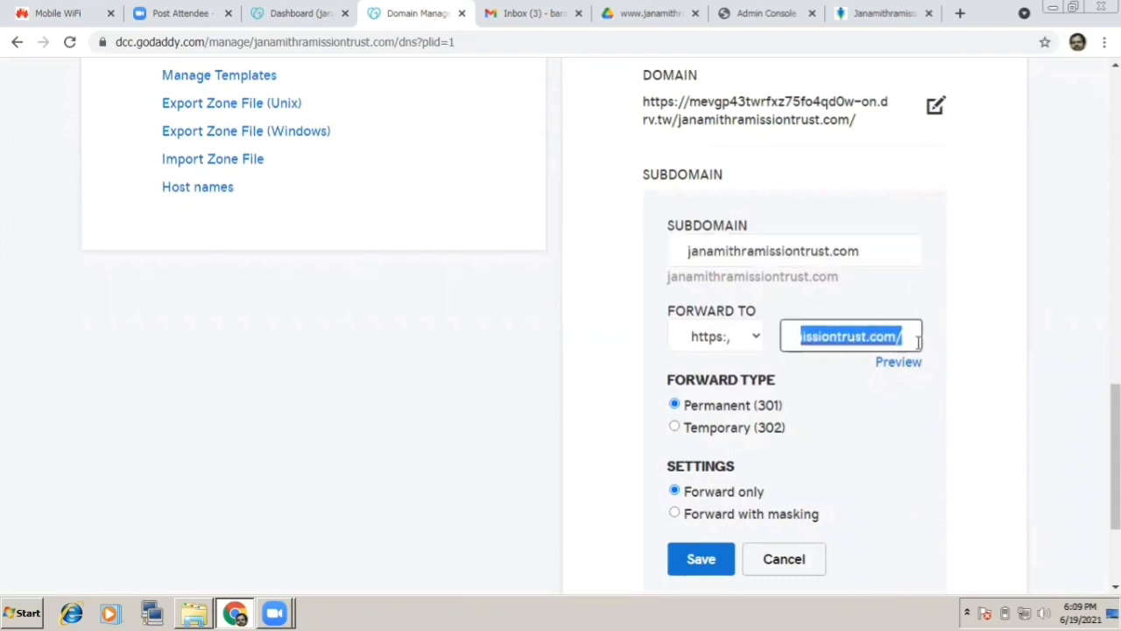
{"action": "left_click", "coordinate": [967, 330]}
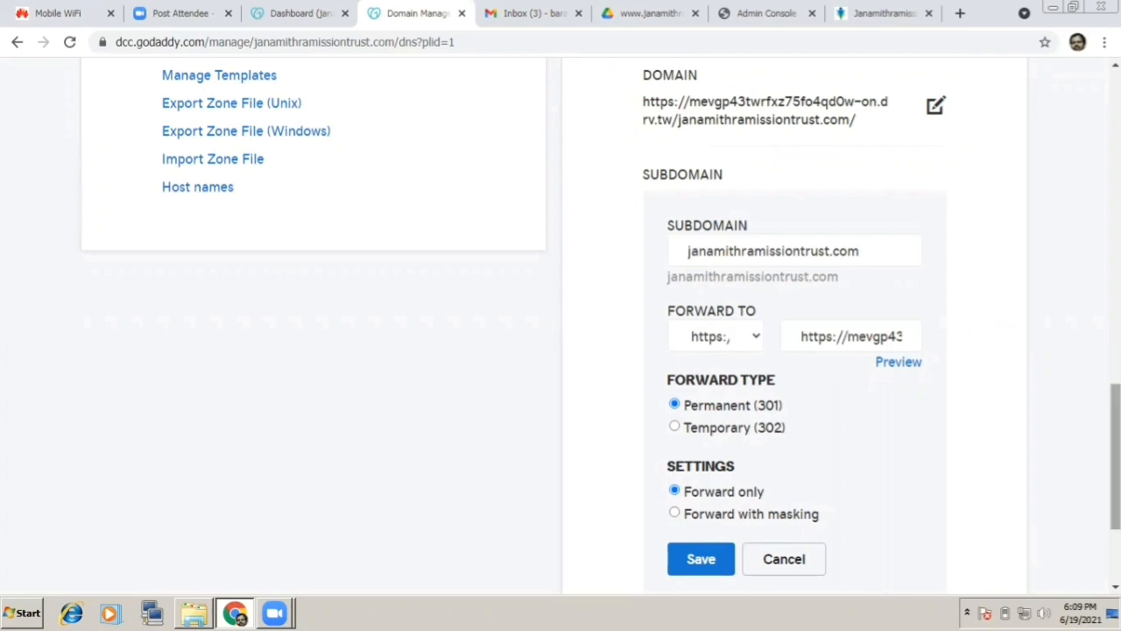
{"action": "left_click_drag", "start_coordinate": [1115, 438], "coordinate": [1115, 381]}
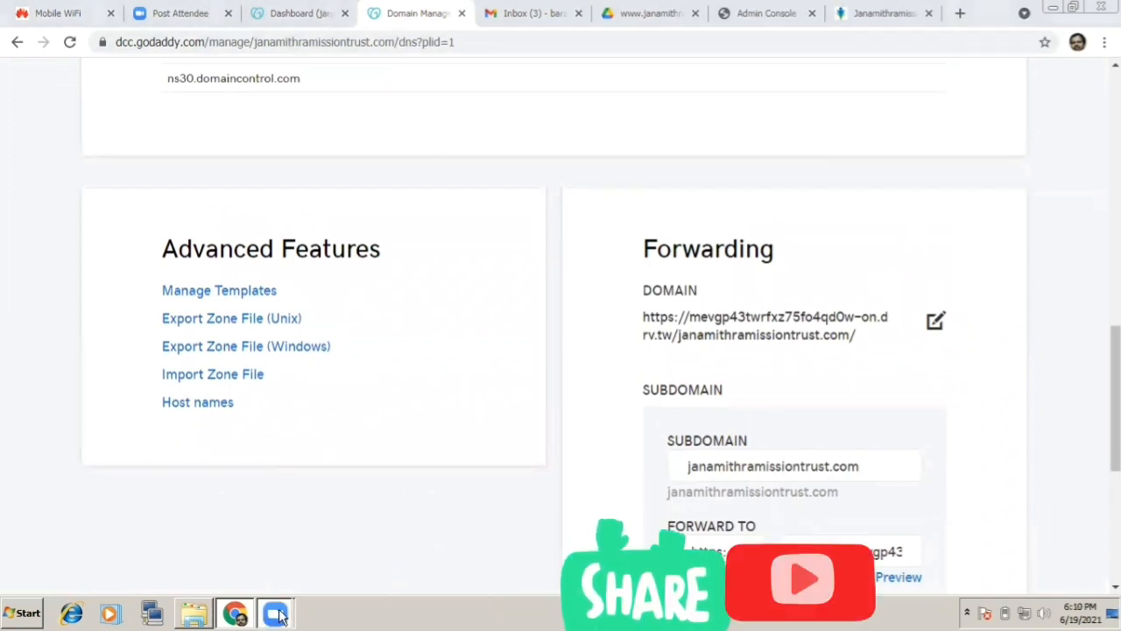
{"action": "mouse_move", "coordinate": [275, 613]}
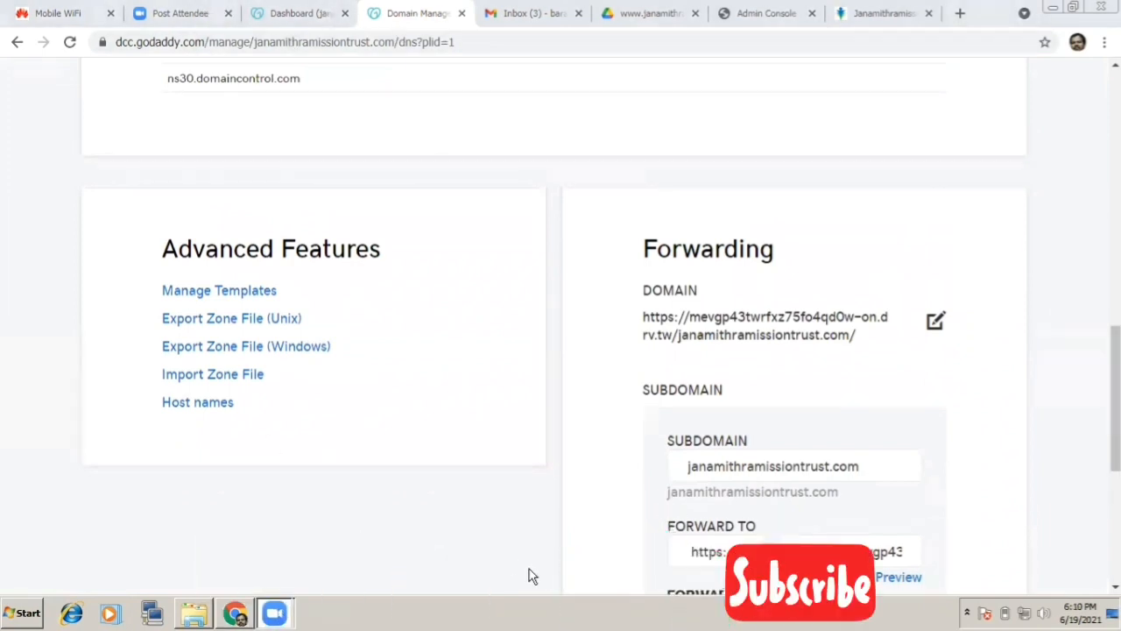